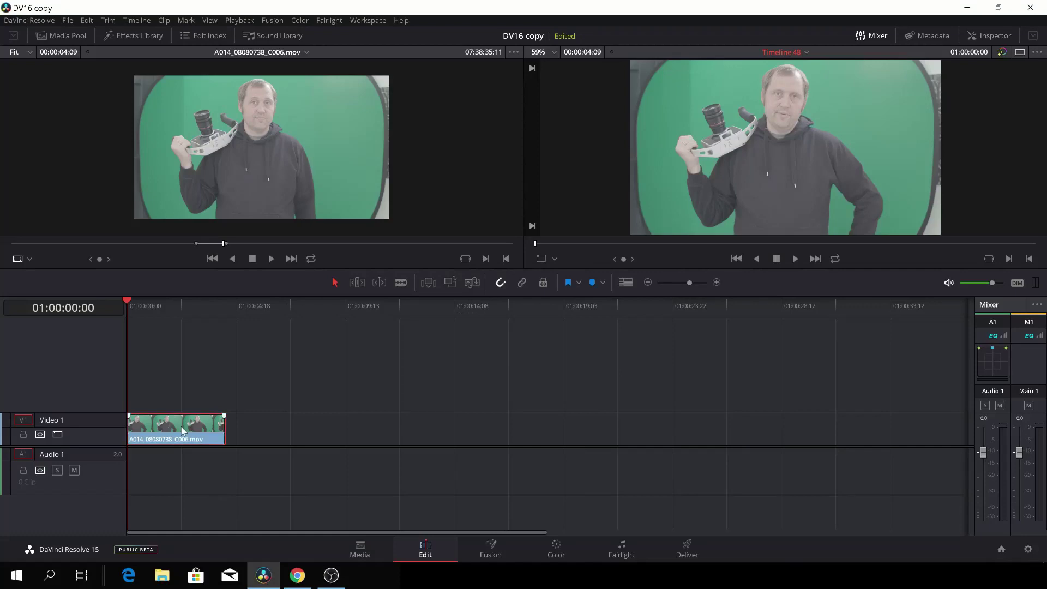
- Move the man's clip to Video 2 and trim a Solid Color on Video 1 to match
left_click_drag(183, 427, 175, 398)
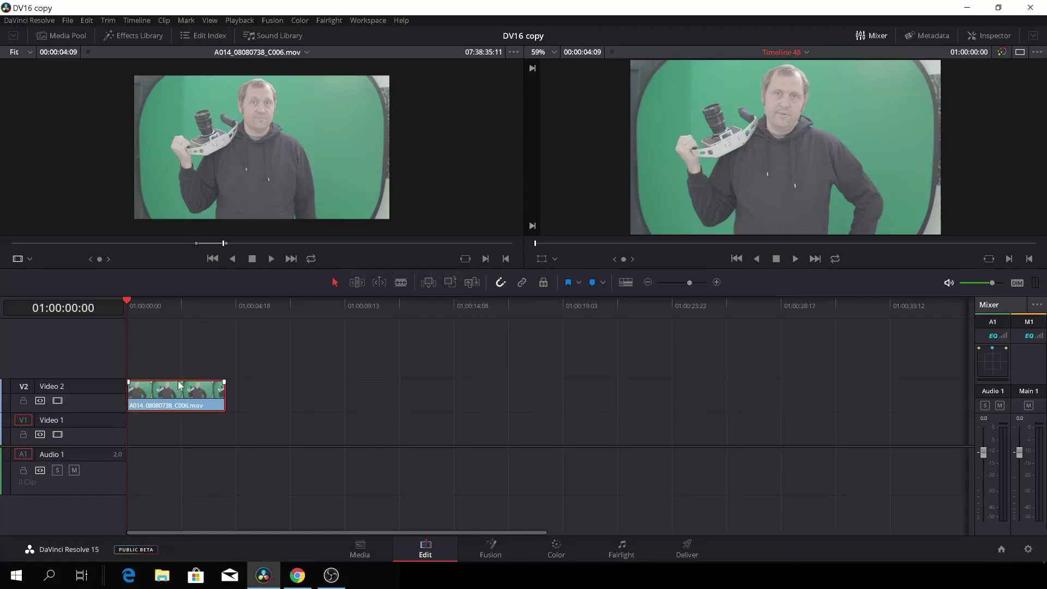
left_click(116, 34)
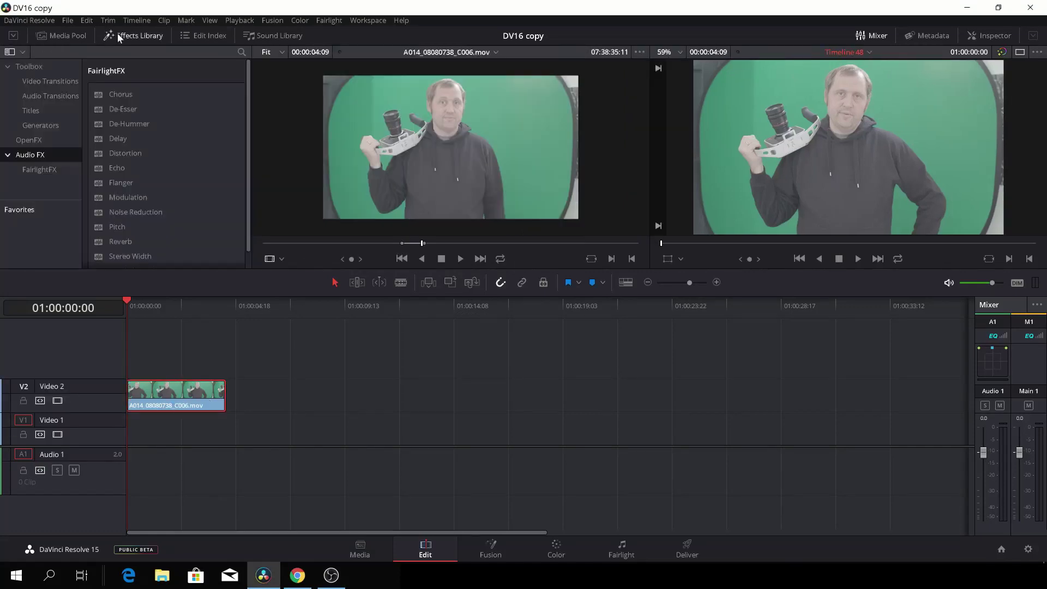
left_click(38, 127)
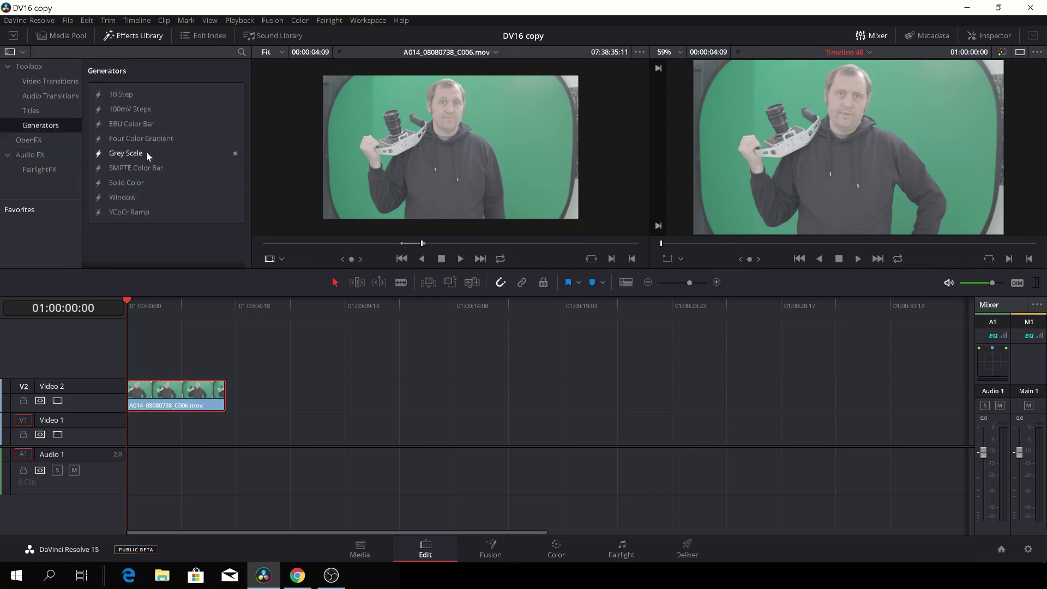
left_click_drag(144, 182, 122, 430)
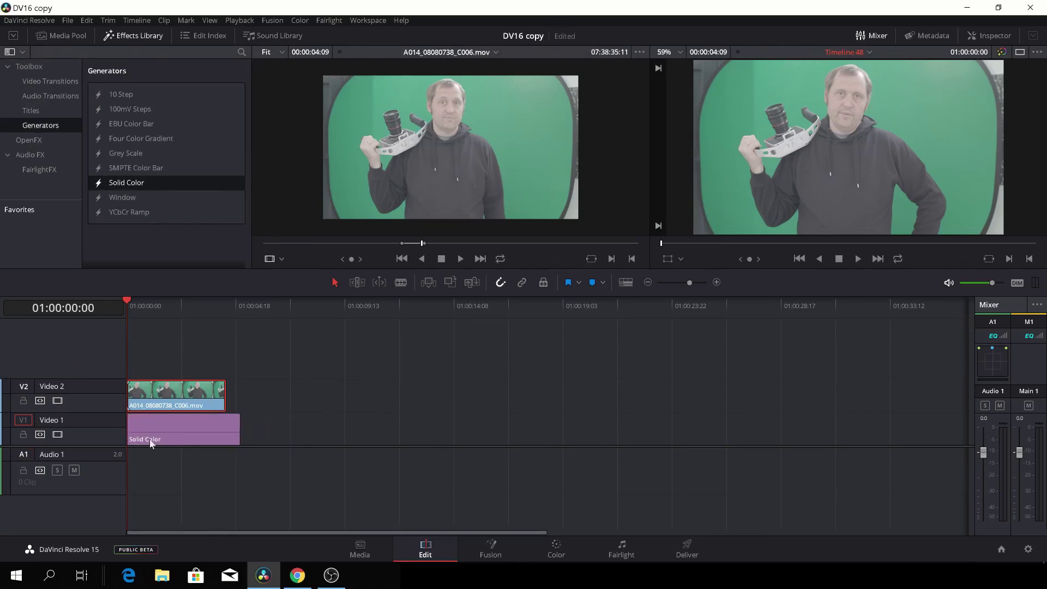
left_click_drag(236, 431, 224, 431)
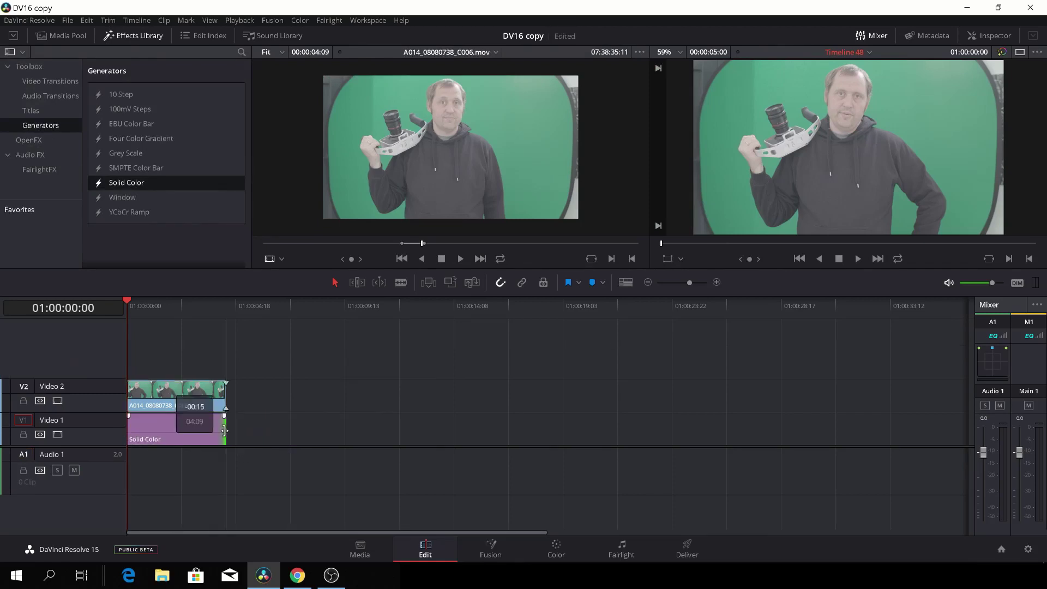
- Set the Solid Color to white, then take the man's clip to the Color page
left_click(198, 436)
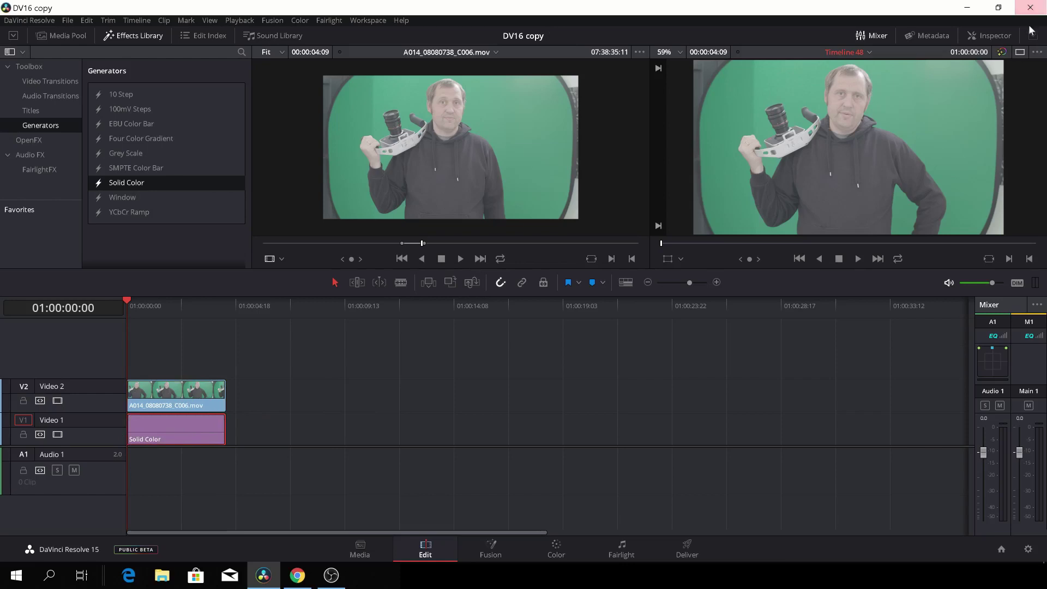
left_click(998, 37)
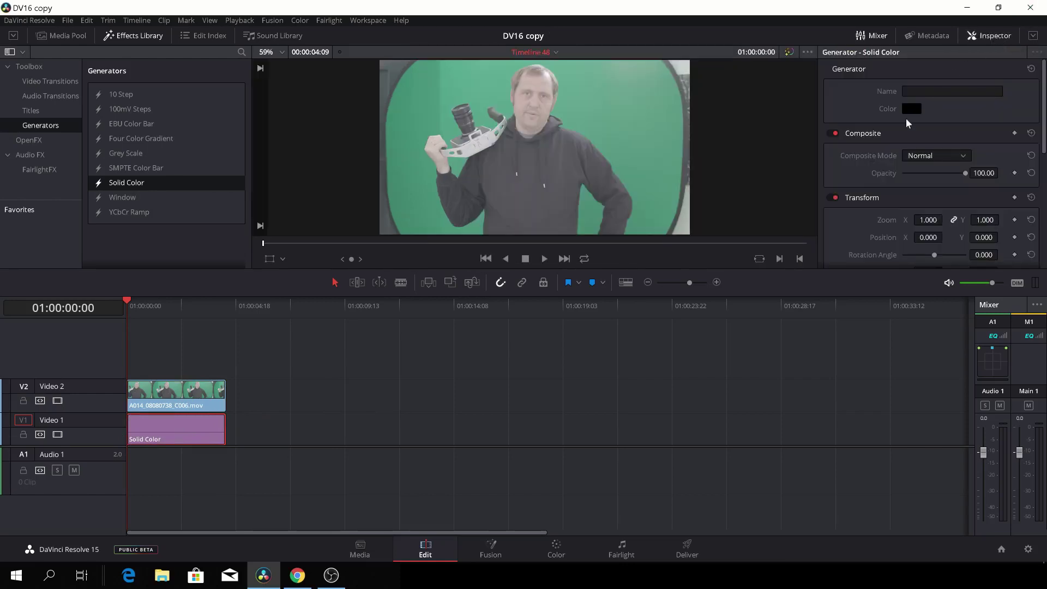
left_click(909, 110)
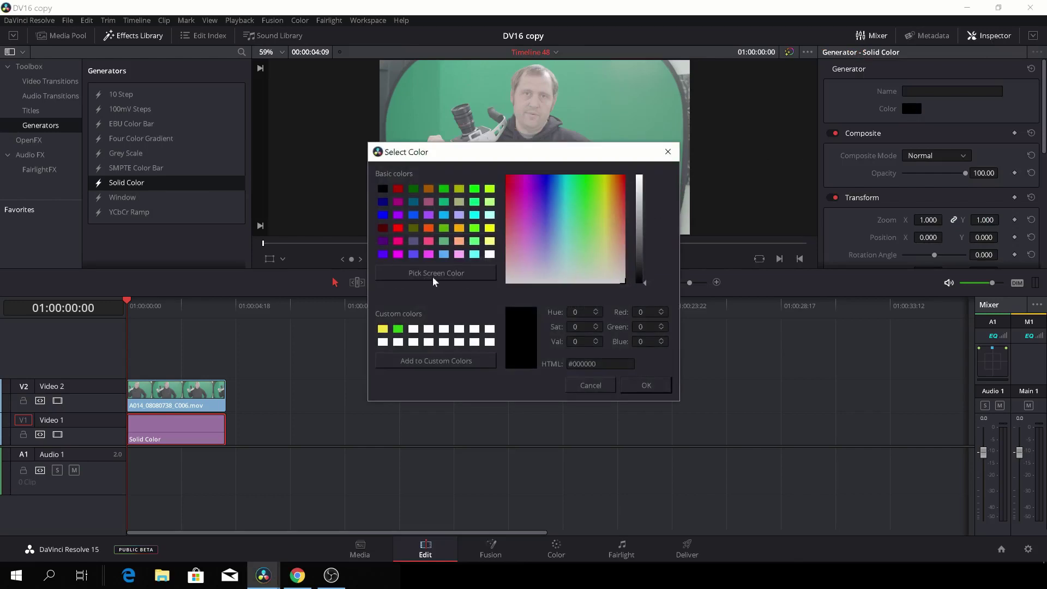
left_click(490, 254)
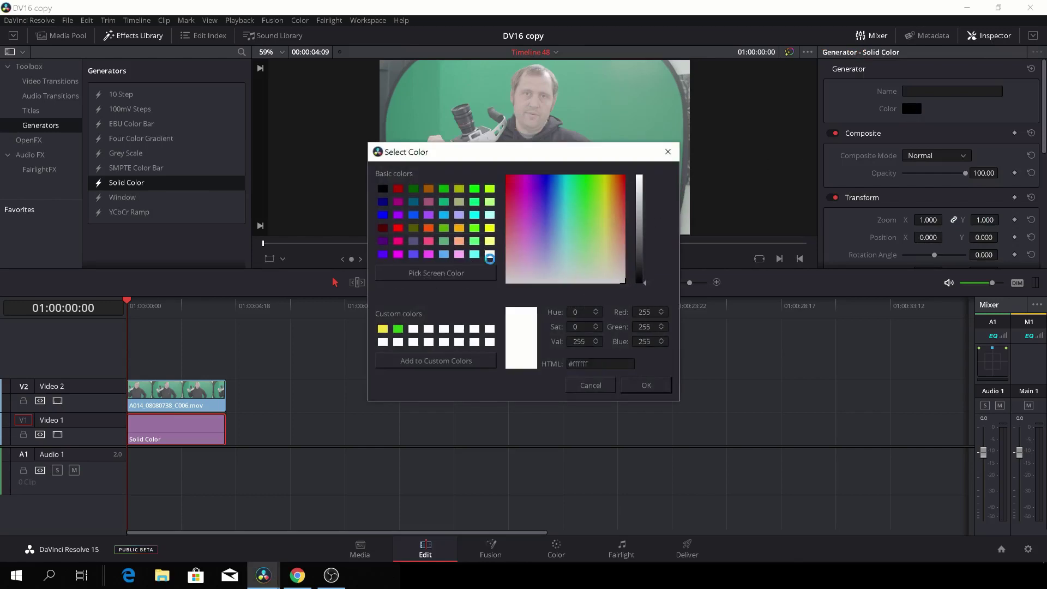
left_click(657, 387)
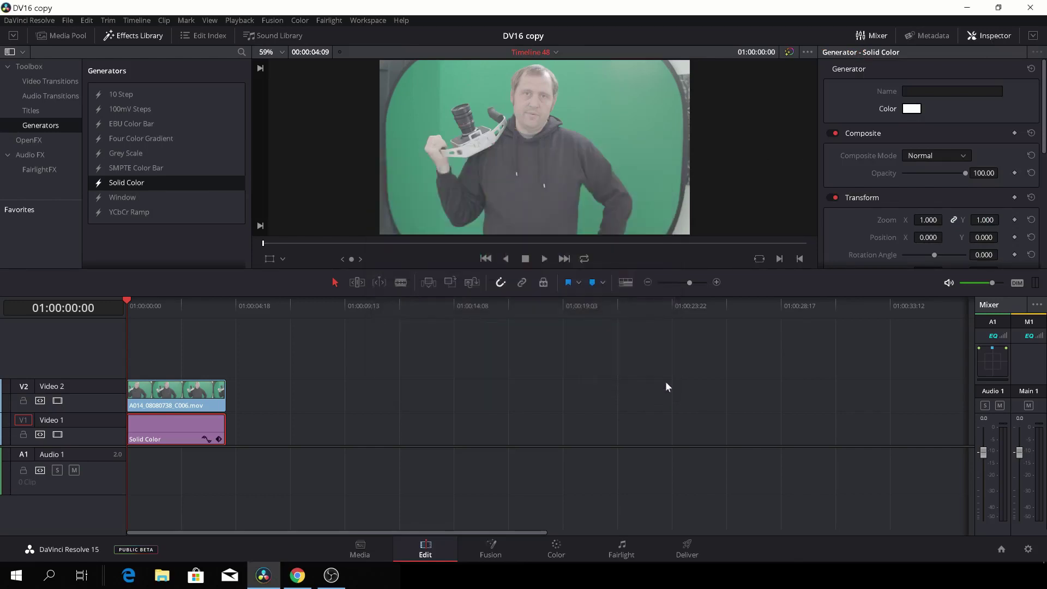
left_click(991, 37)
left_click(176, 396)
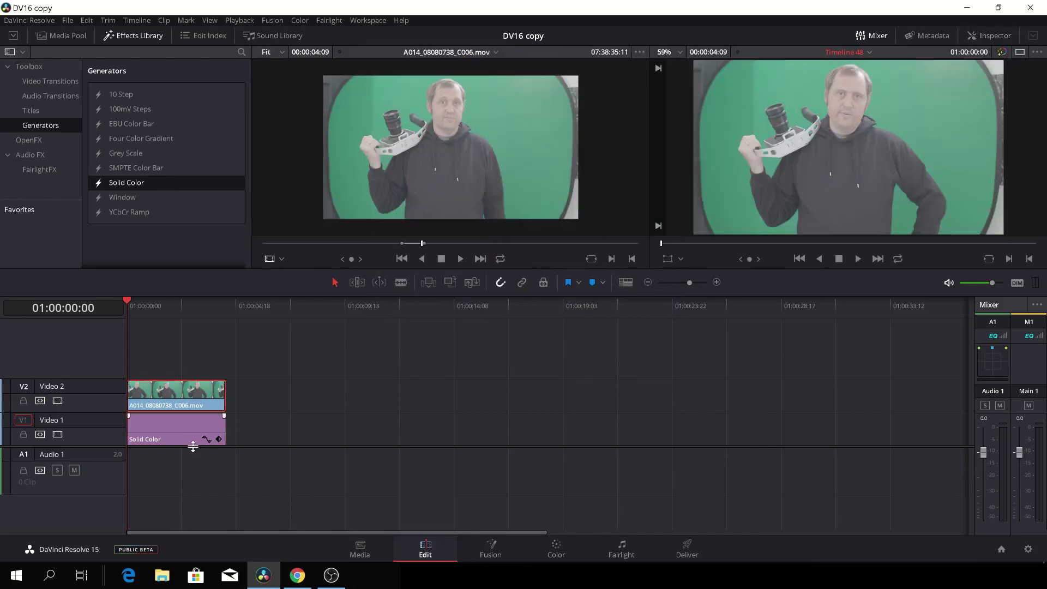
left_click(556, 559)
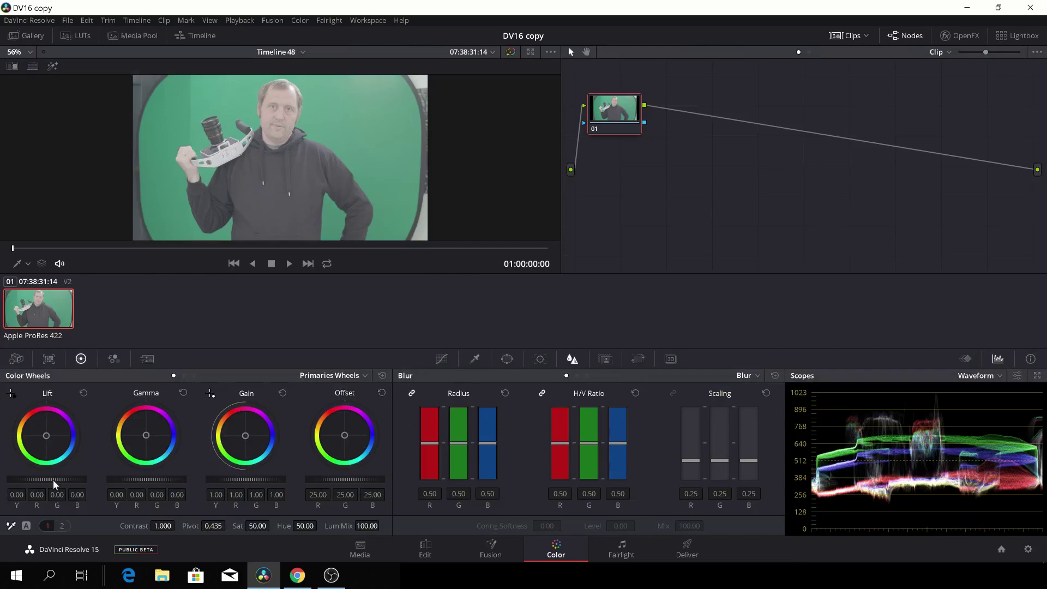
- Grade the man's clip: Lift -0.12, Gamma 0.02, Gain 1.04, Contrast 1.166, Color Boost 7.50
left_click_drag(46, 478, 32, 479)
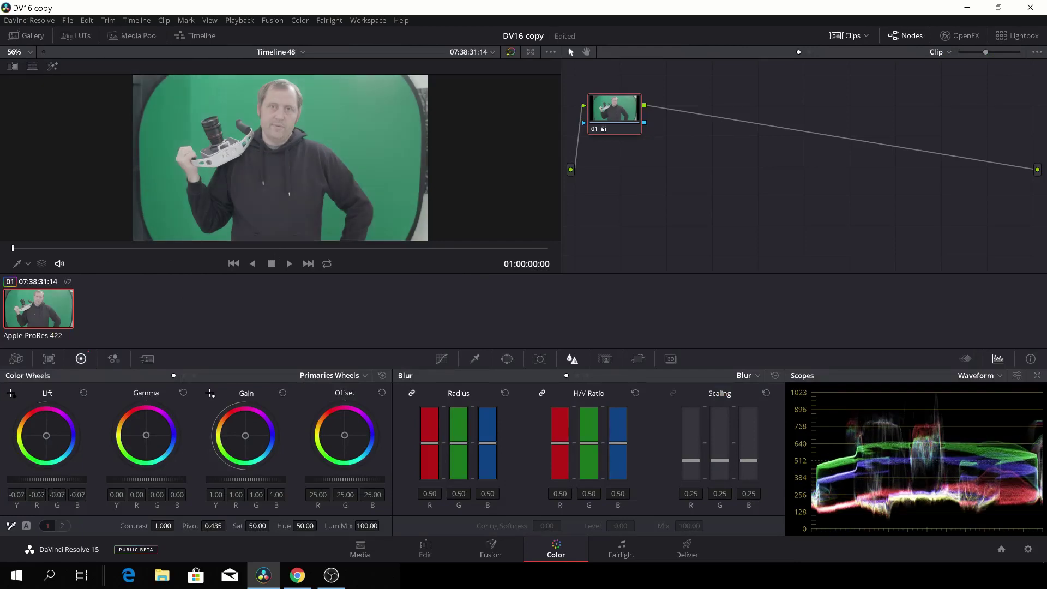
left_click_drag(82, 484, 69, 485)
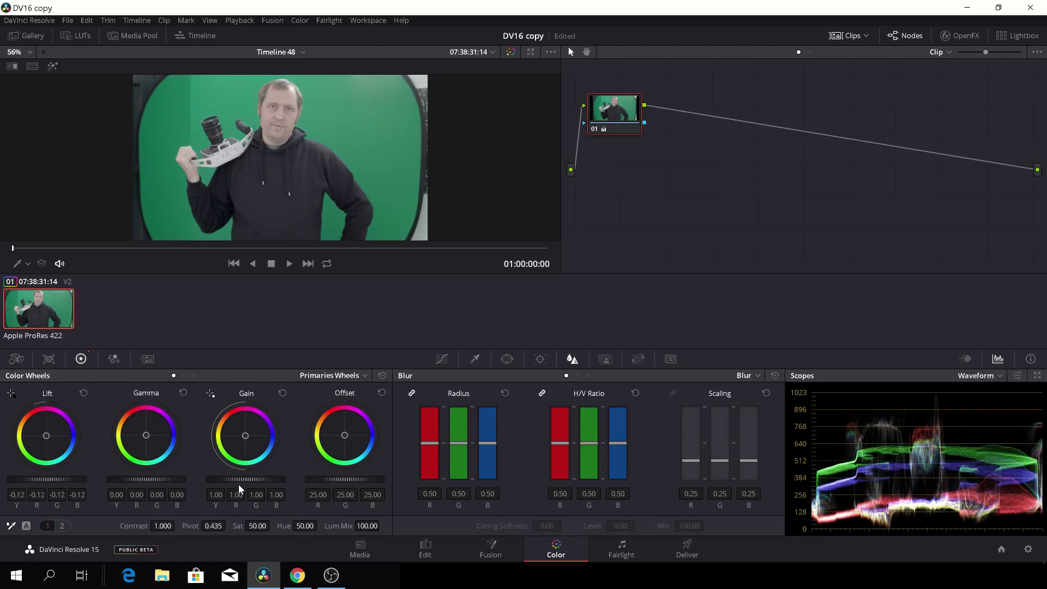
left_click_drag(224, 479, 236, 480)
left_click_drag(143, 479, 148, 479)
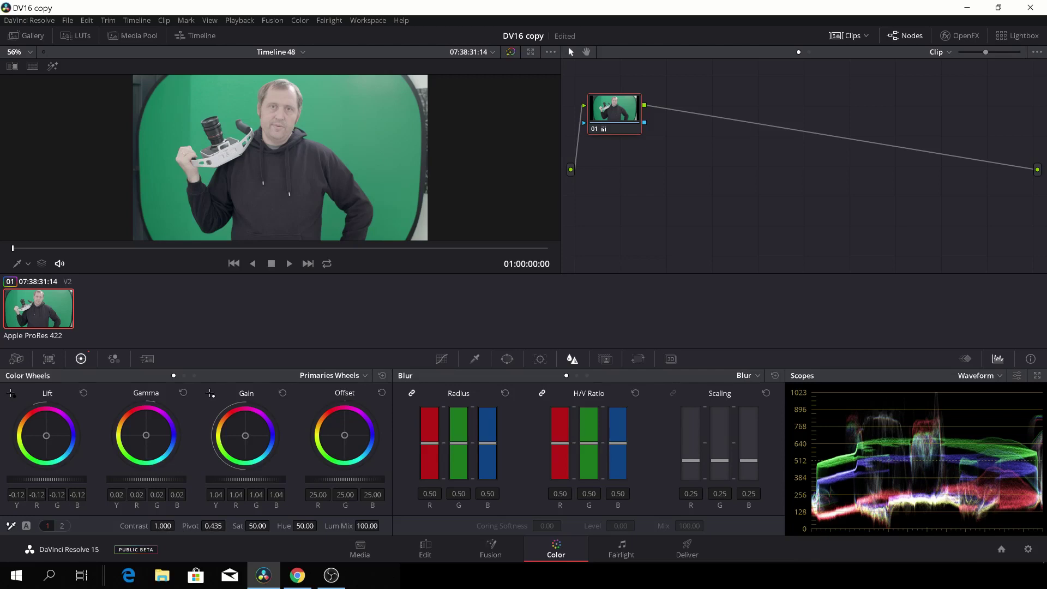
left_click_drag(163, 526, 273, 527)
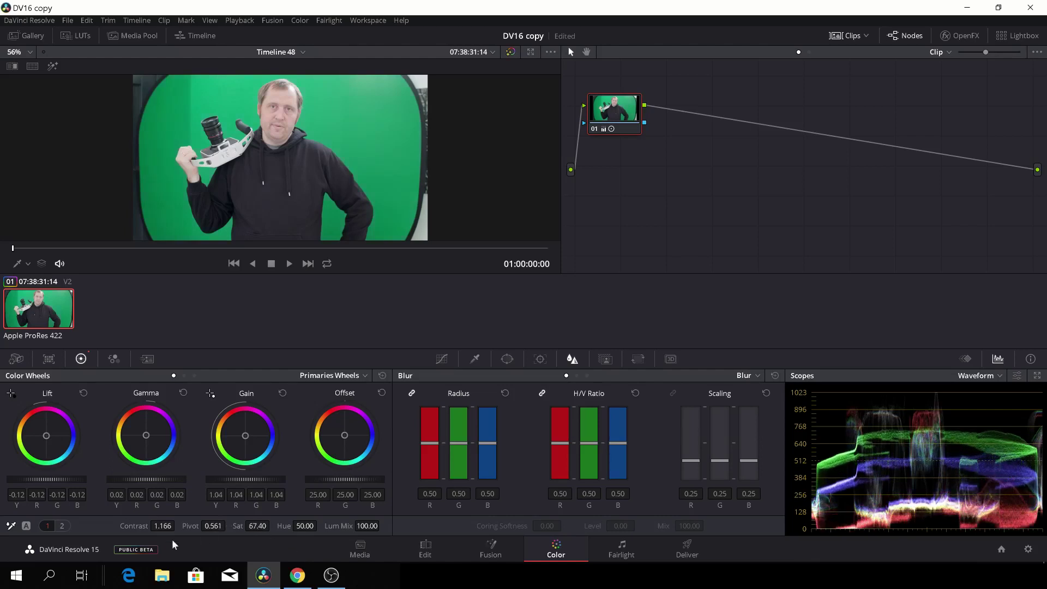
left_click(62, 525)
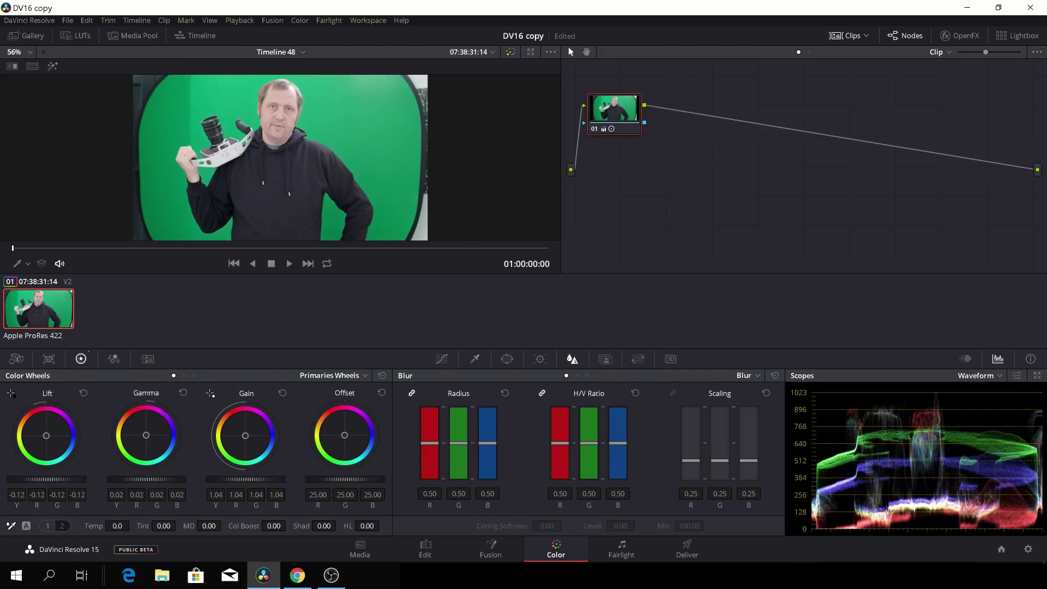
mouse_move(273, 525)
left_mouse_down()
mouse_move(289, 525)
mouse_move(278, 526)
left_mouse_up()
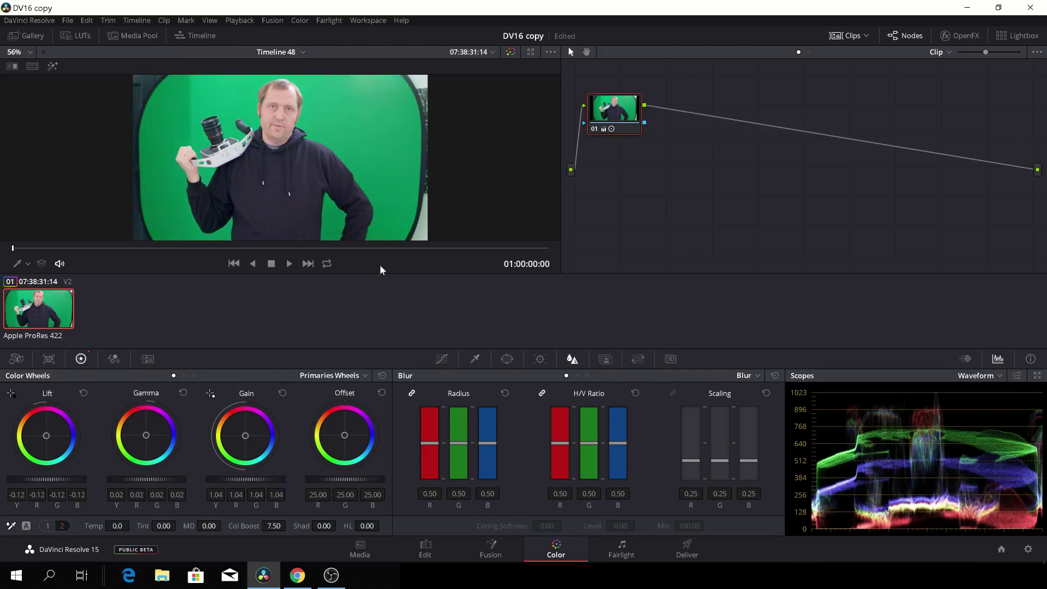
- Key the green backdrop with a 3D qualifier stroke, inverted and with Despill on
left_click(474, 359)
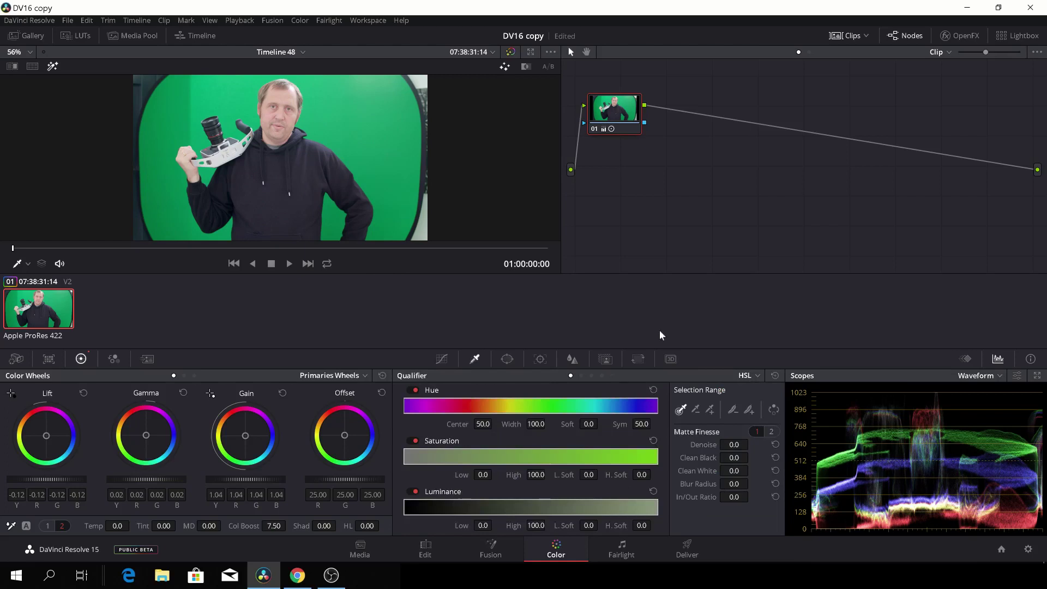
left_click(756, 375)
left_click(757, 424)
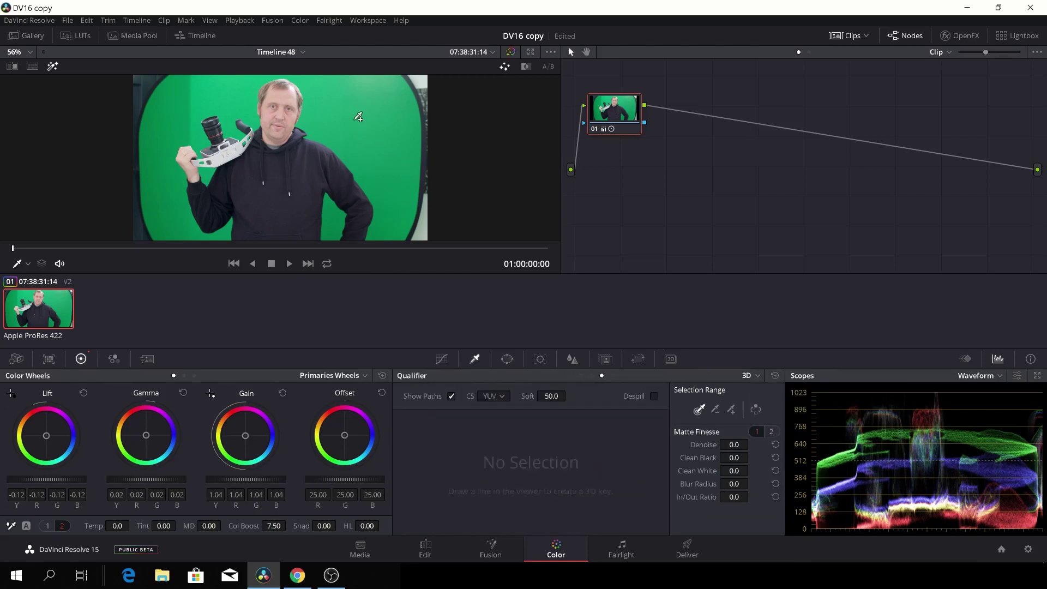
left_click_drag(368, 122, 376, 136)
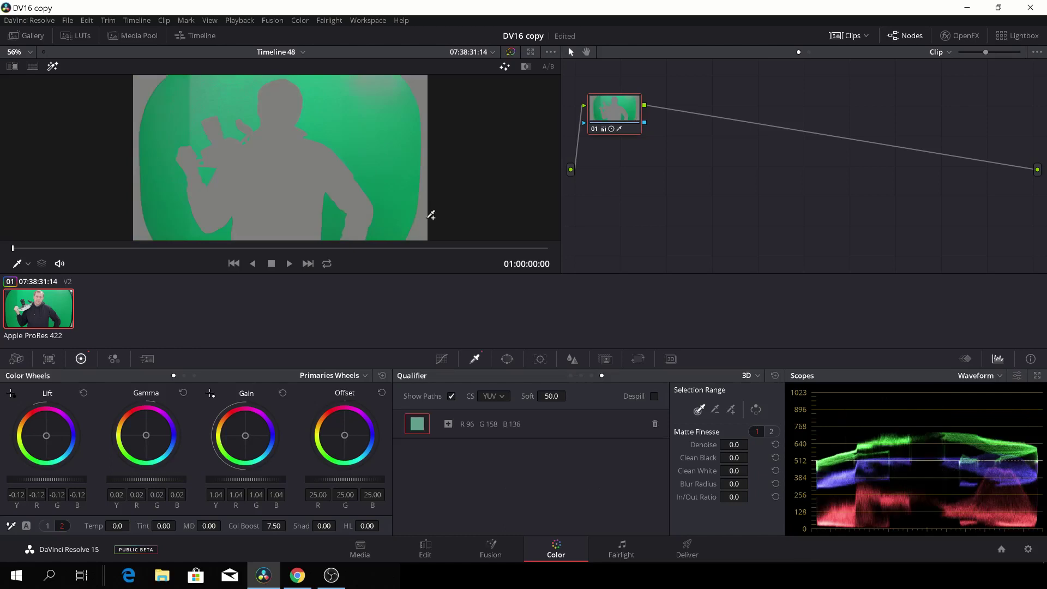
left_click(755, 410)
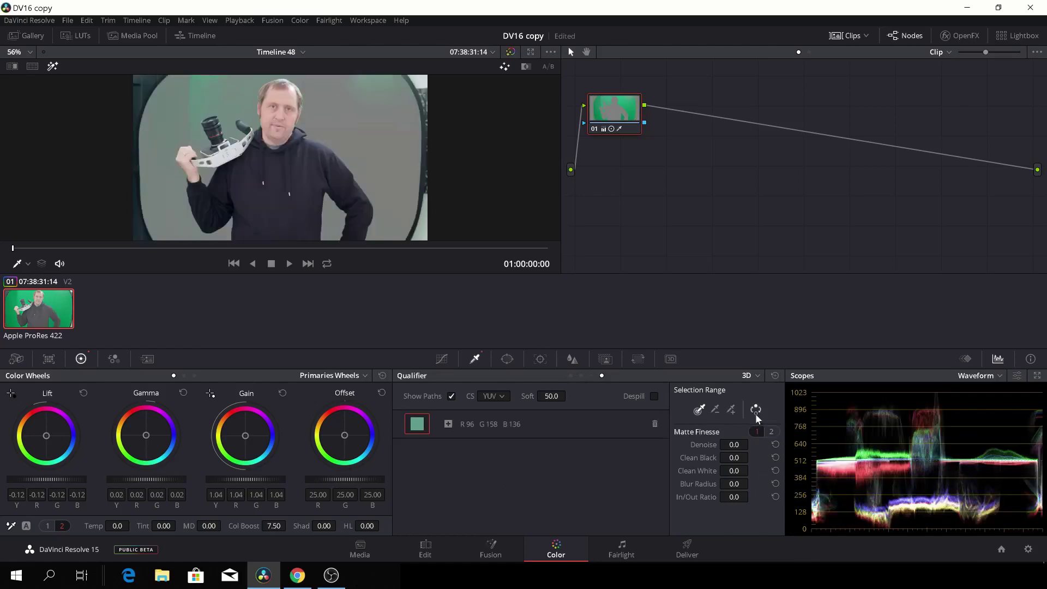
left_click(653, 396)
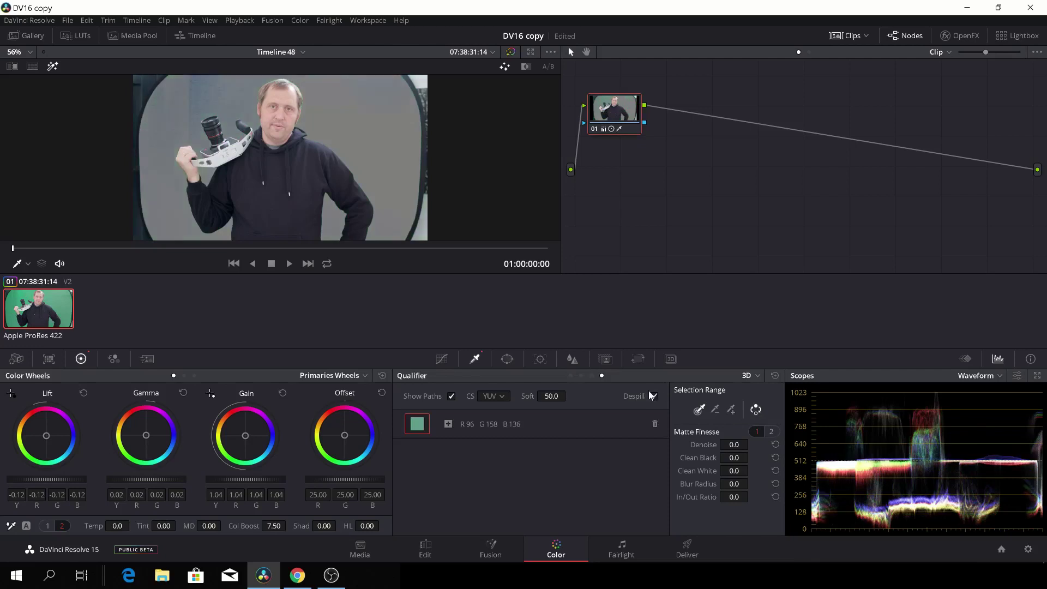
- Add four more green samples to clean up the key
left_click(185, 113)
left_click(359, 105)
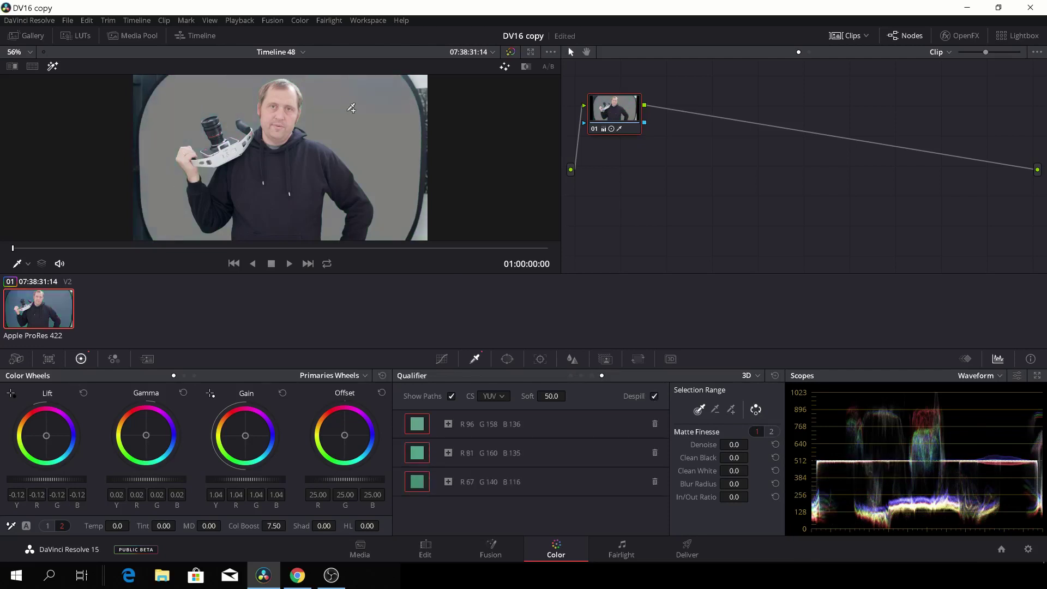
left_click(403, 184)
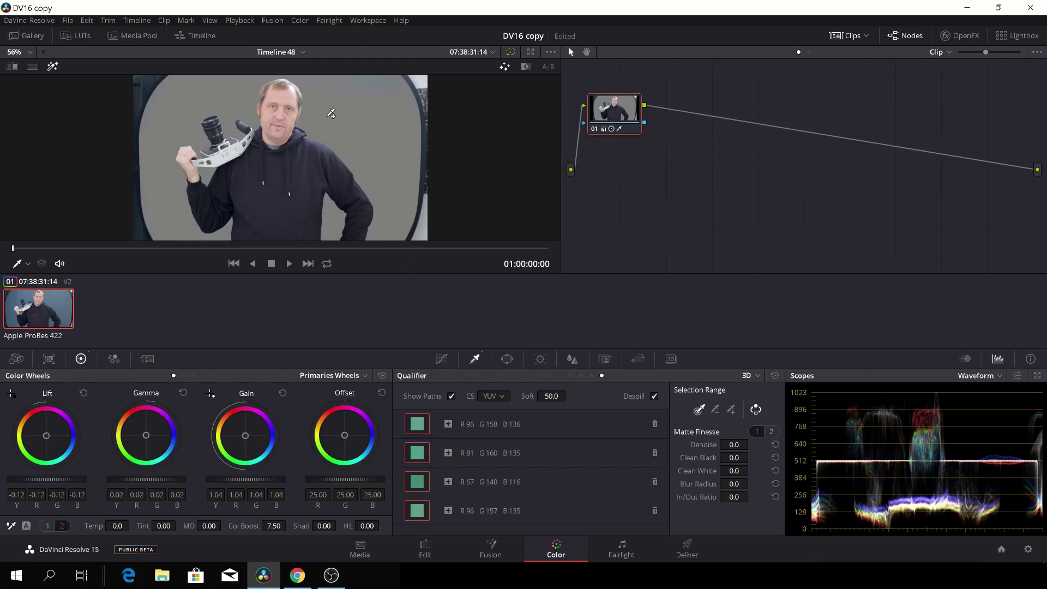
left_click(351, 127)
scroll(337, 131, "up", 2)
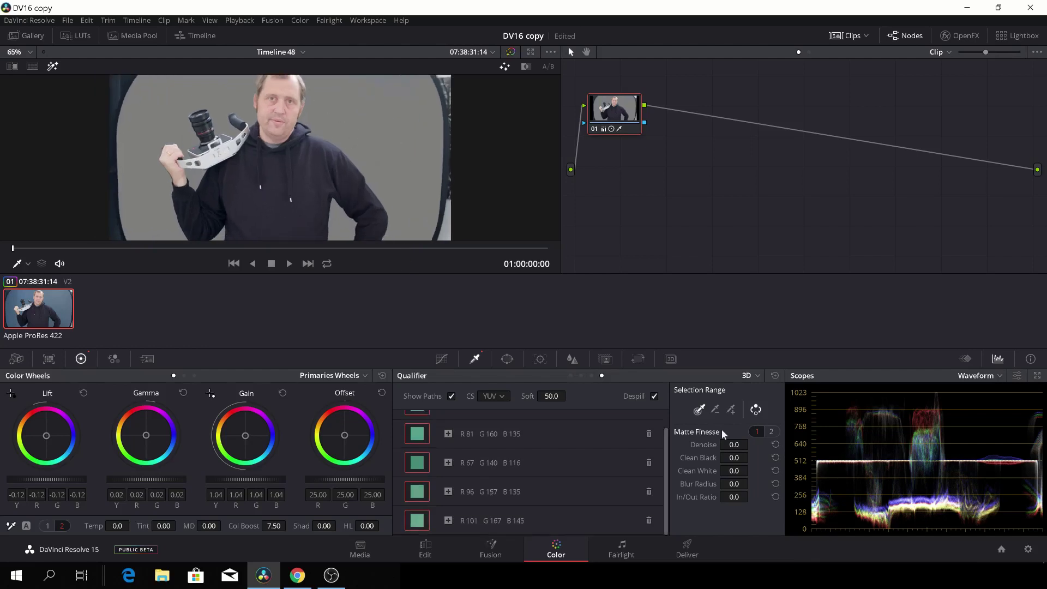
scroll(337, 157, "down", 2)
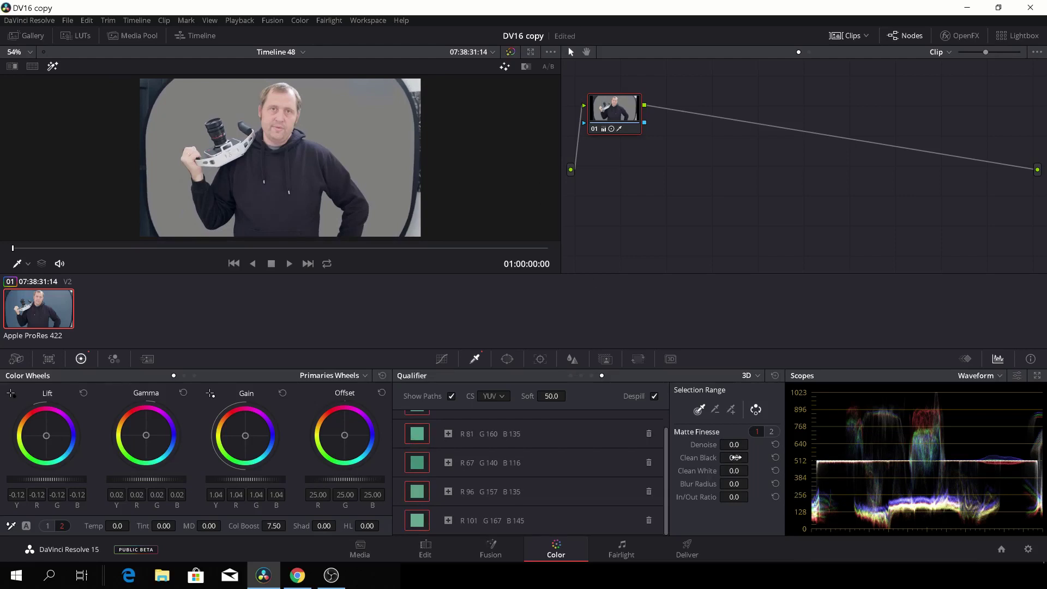
- Add an Alpha Output to the node graph and connect the node's key to it
right_click(676, 200)
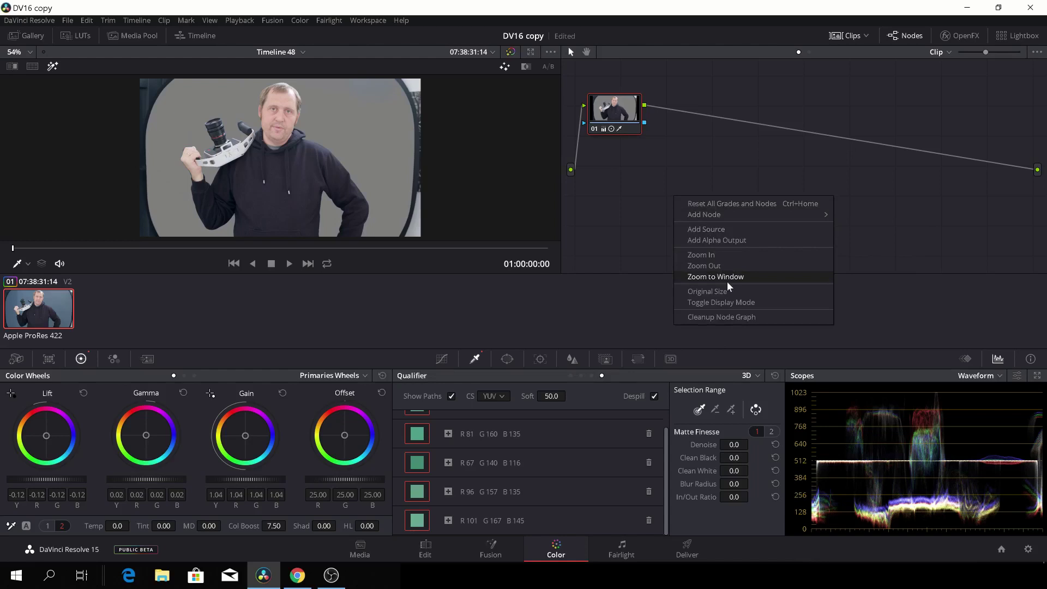
left_click(732, 242)
left_click_drag(646, 126, 1041, 193)
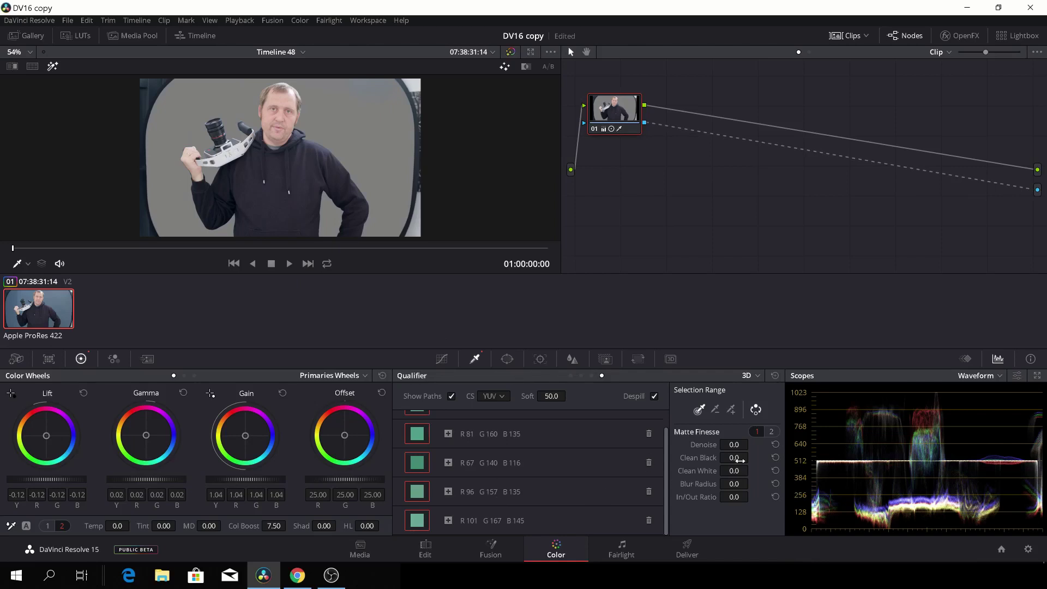
- Raise Clean Black and Clean White to 36.4, hiding the qualifier paths to judge the matte
left_click_drag(751, 457, 785, 457)
scroll(268, 155, "up", 2)
scroll(268, 155, "up", 4)
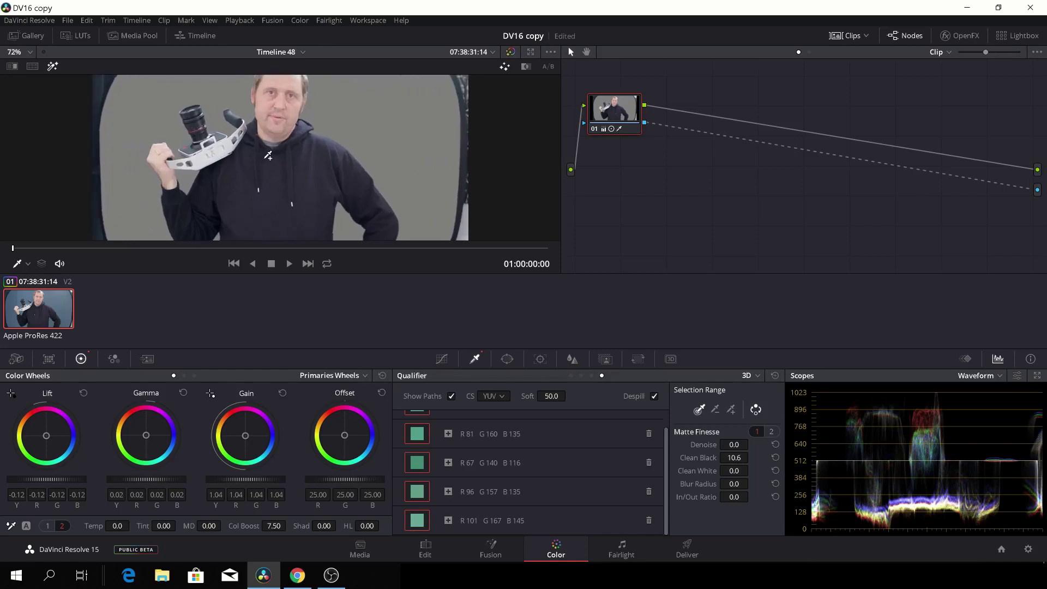
scroll(330, 98, "down", 2)
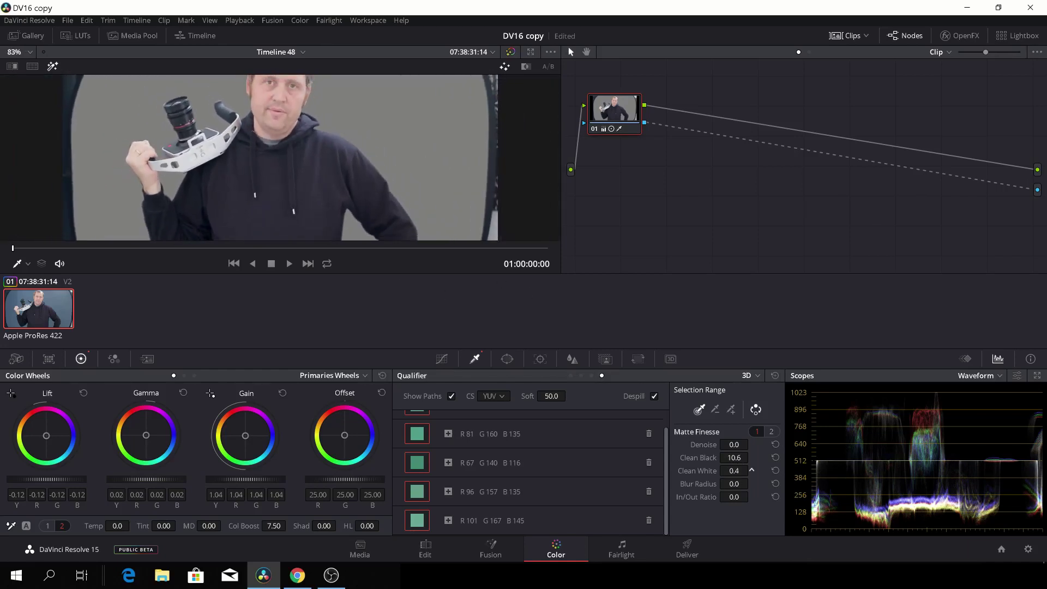
left_click_drag(752, 470, 729, 459)
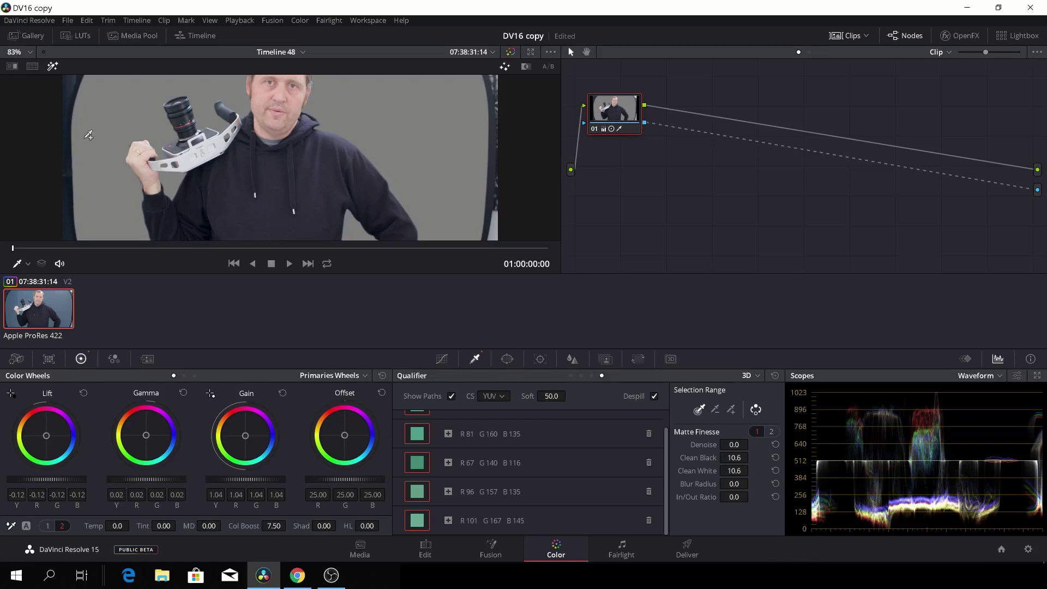
left_click(53, 66)
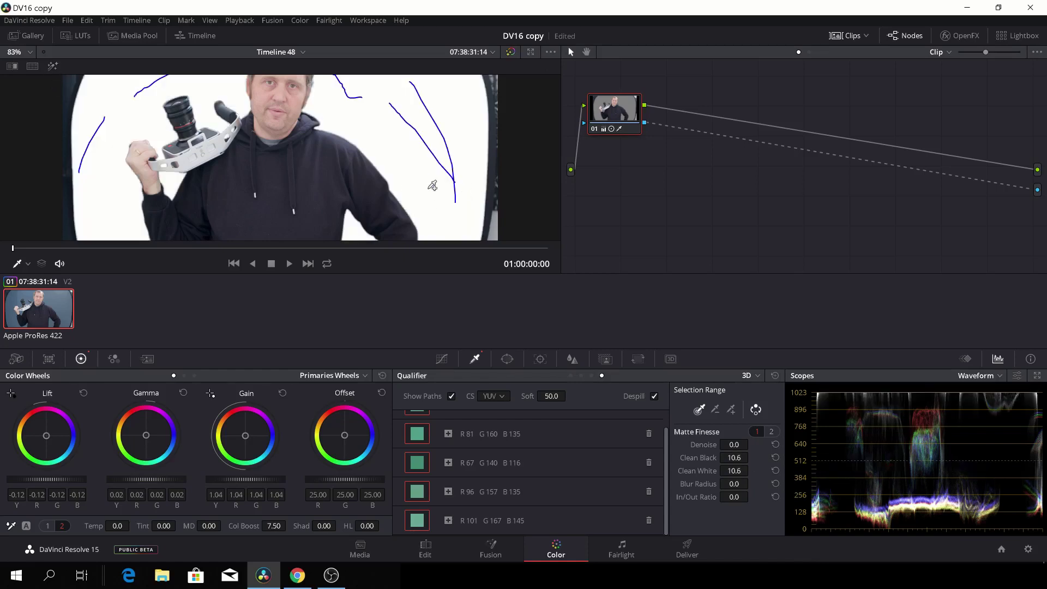
scroll(432, 185, "down", 3)
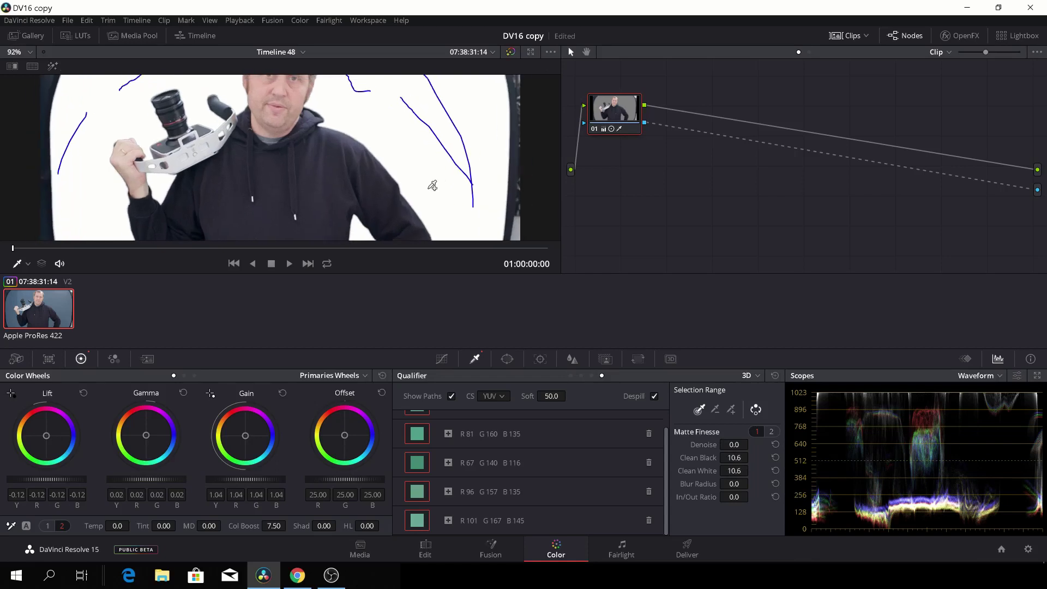
left_click(28, 264)
left_click(35, 285)
scroll(315, 178, "down", 5)
scroll(318, 180, "up", 1)
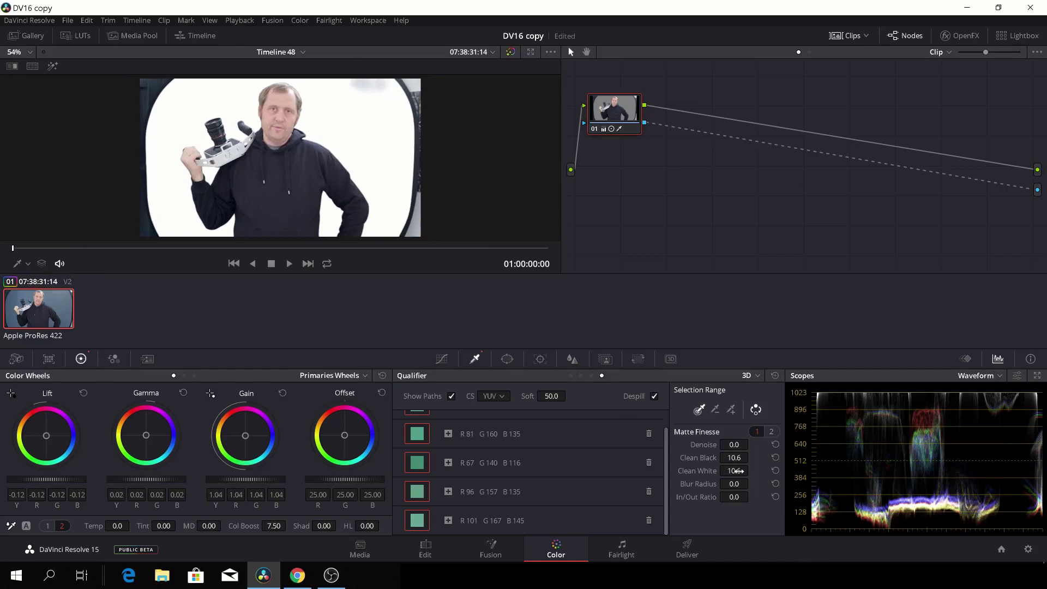
left_click_drag(751, 470, 751, 457)
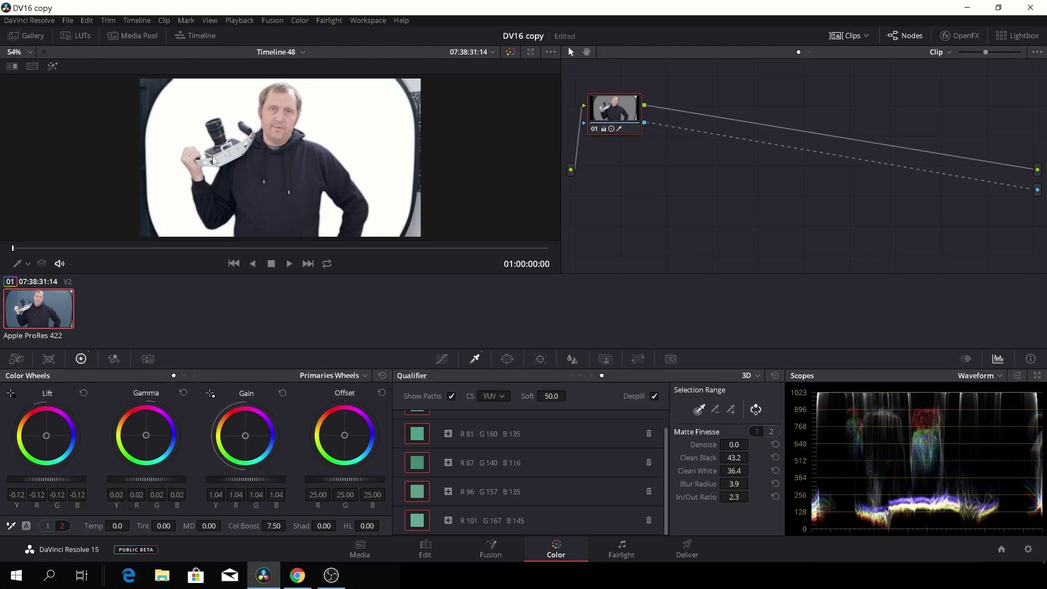
- Start a Curve window at the bottom and place points up the man's right side
left_click(507, 360)
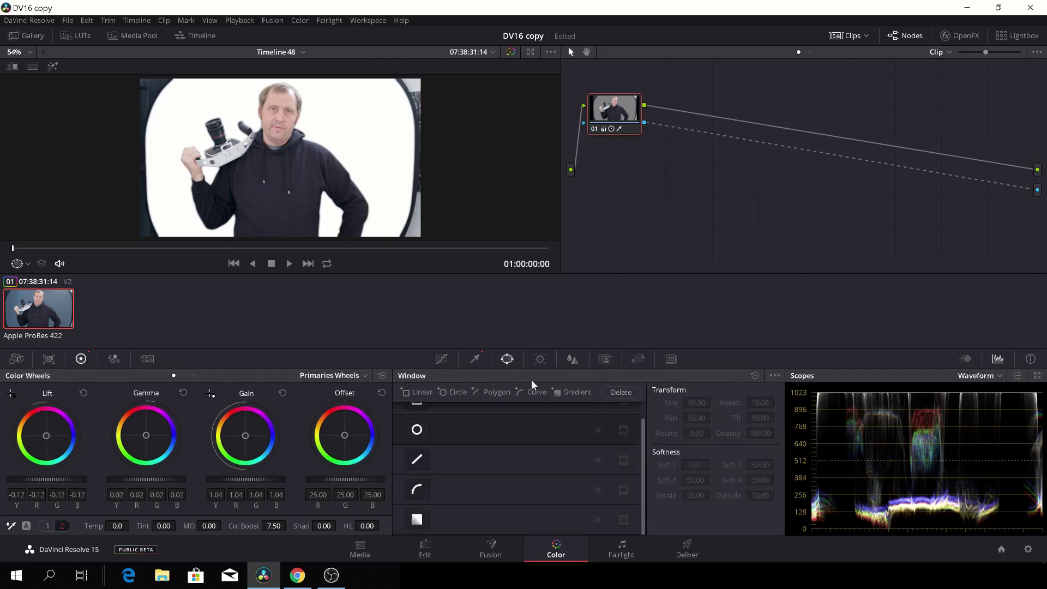
left_click(416, 489)
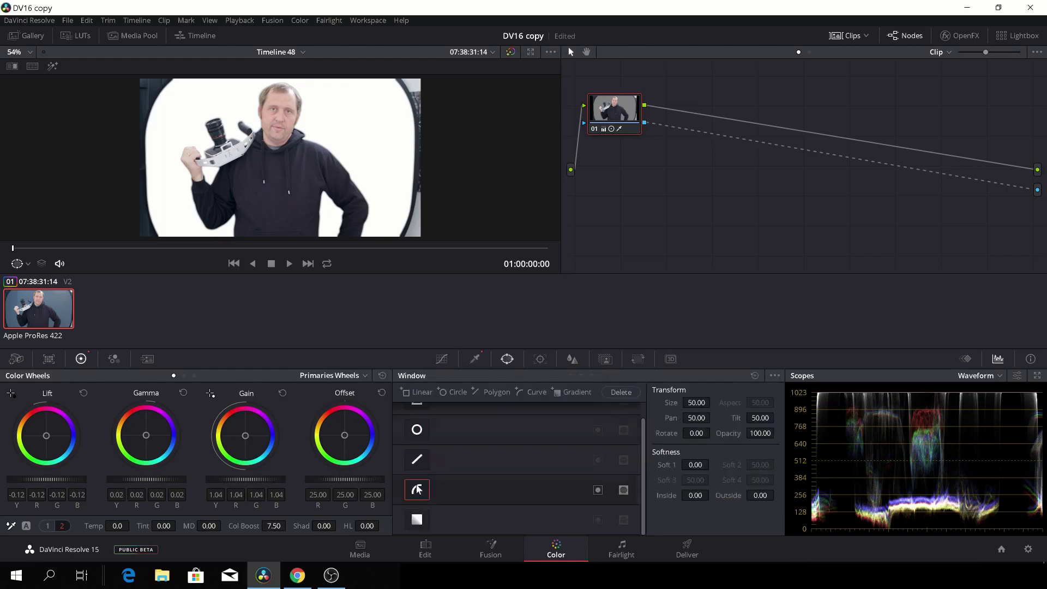
left_click(394, 236)
left_click(405, 157)
left_click(393, 92)
scroll(394, 95, "down", 1)
scroll(393, 94, "down", 1)
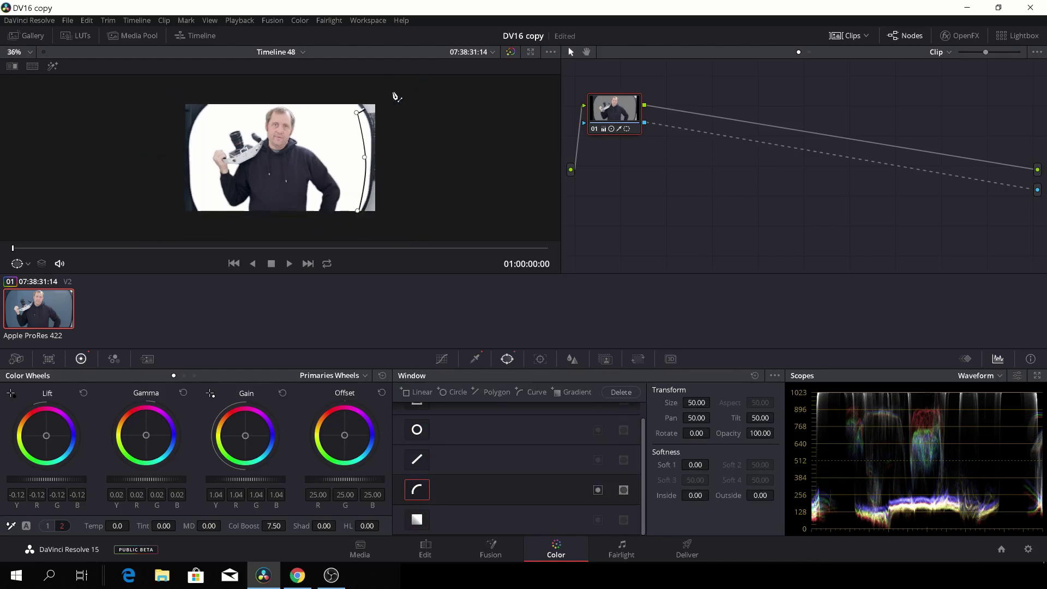
left_click(357, 89)
- Add curve points down the left side and along the bottom, then close the shape
left_click(201, 91)
left_click(210, 101)
left_click(201, 113)
left_click(194, 147)
left_click(203, 191)
left_click(206, 224)
left_click(333, 228)
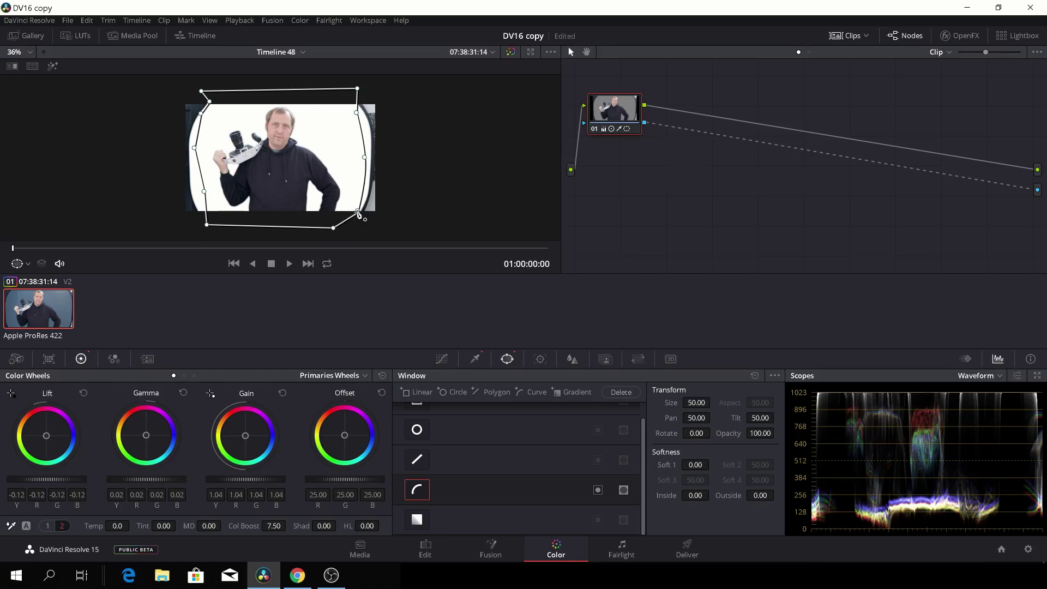
left_click(357, 212)
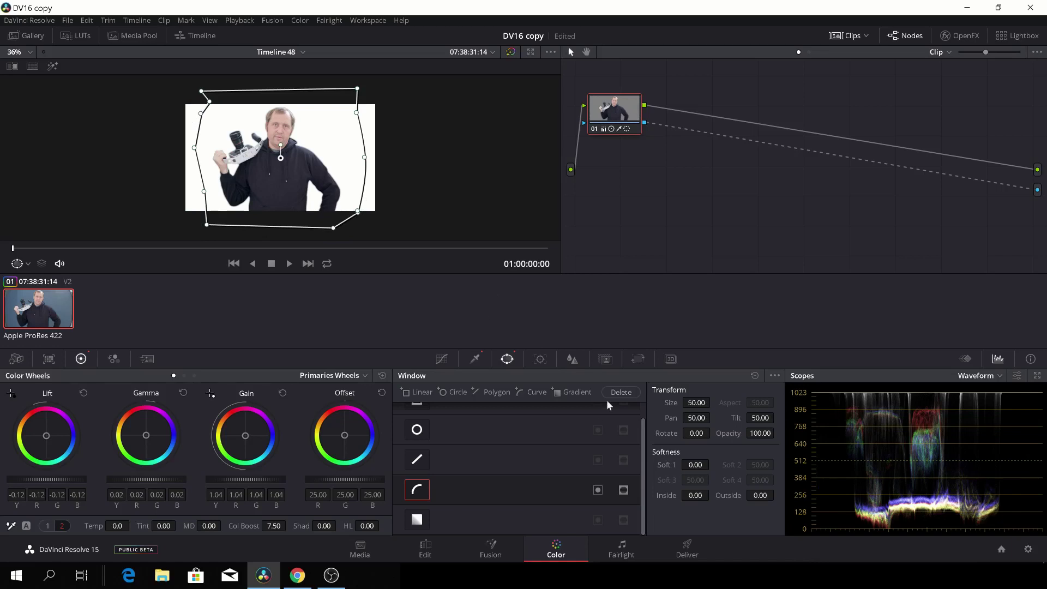
- Track the curve window forward, turn the viewer overlay off, and review on the Edit page
left_click(541, 360)
left_click(457, 397)
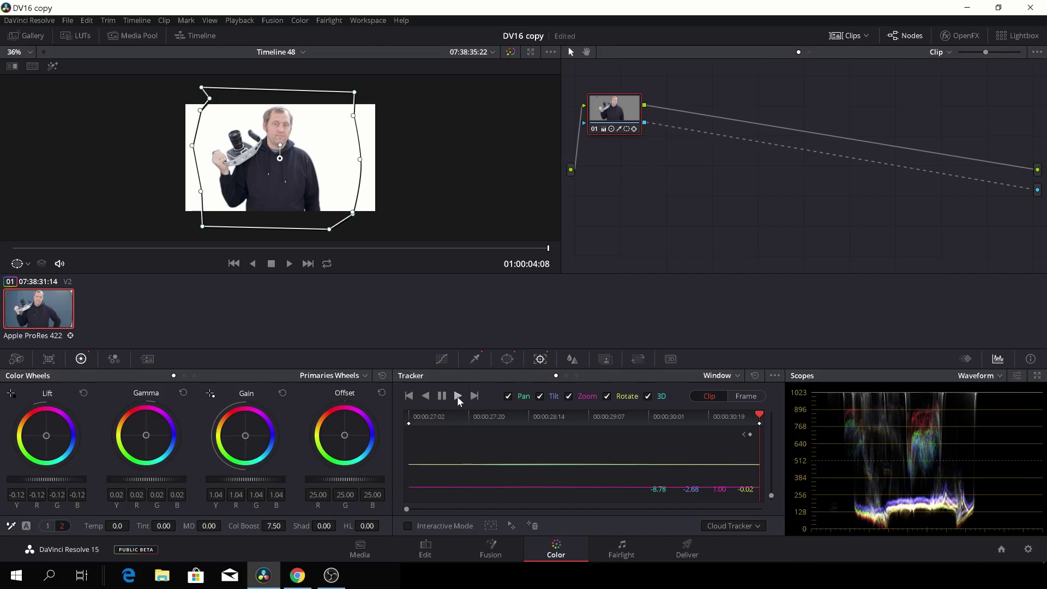
left_click(27, 264)
left_click(41, 282)
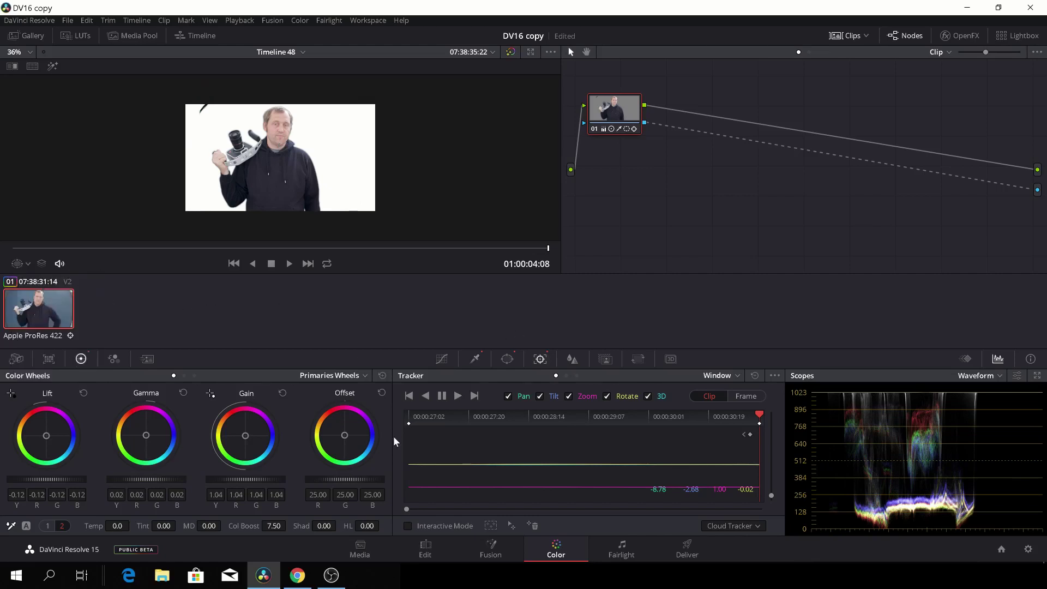
left_click(425, 548)
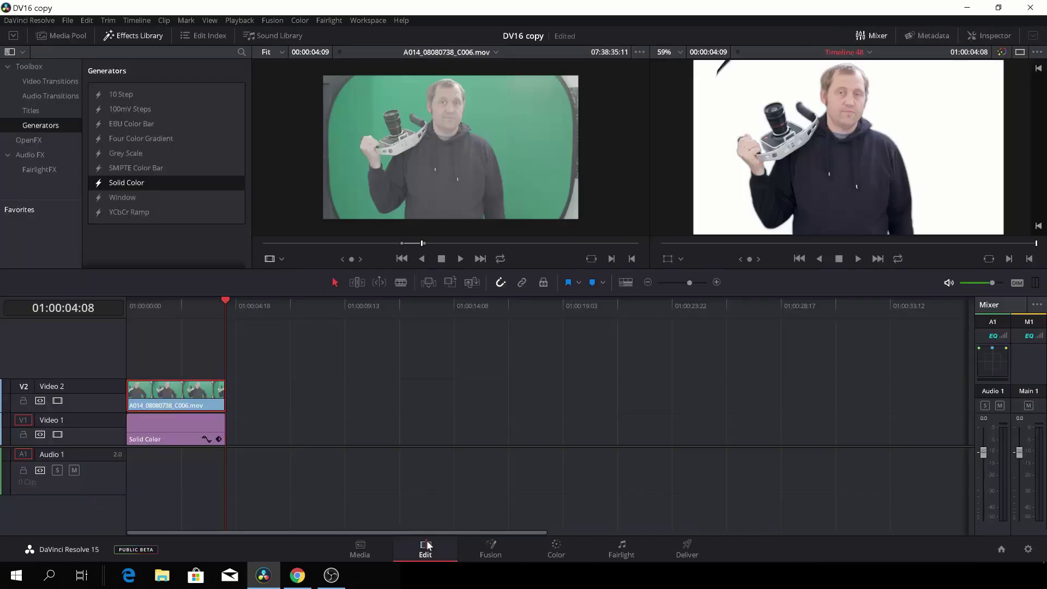
- With the Power Window overlay shown, move the mask's top-left point past the dark mark, then review
left_click(560, 557)
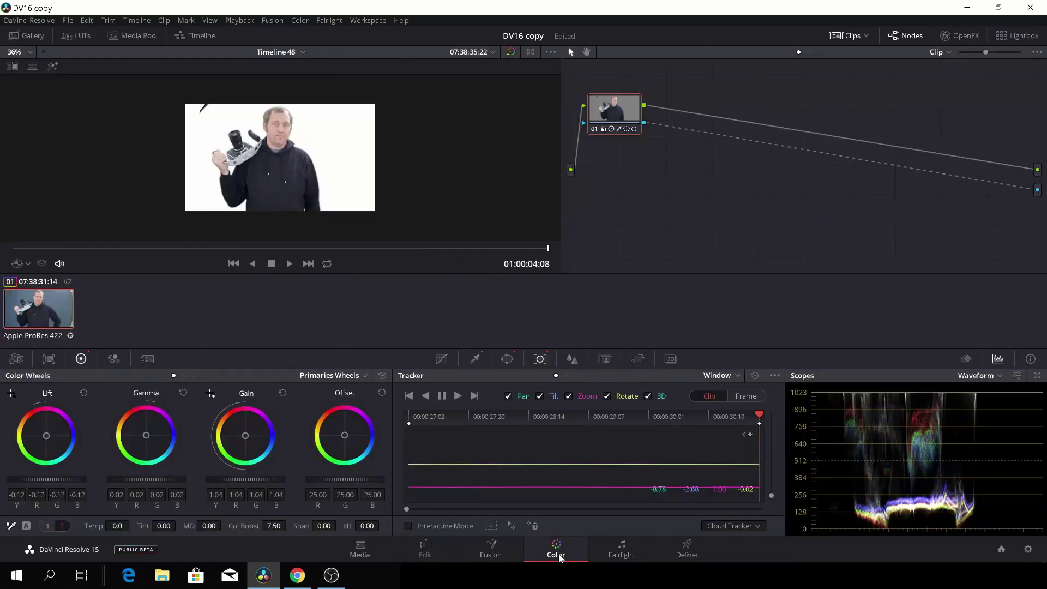
left_click(26, 264)
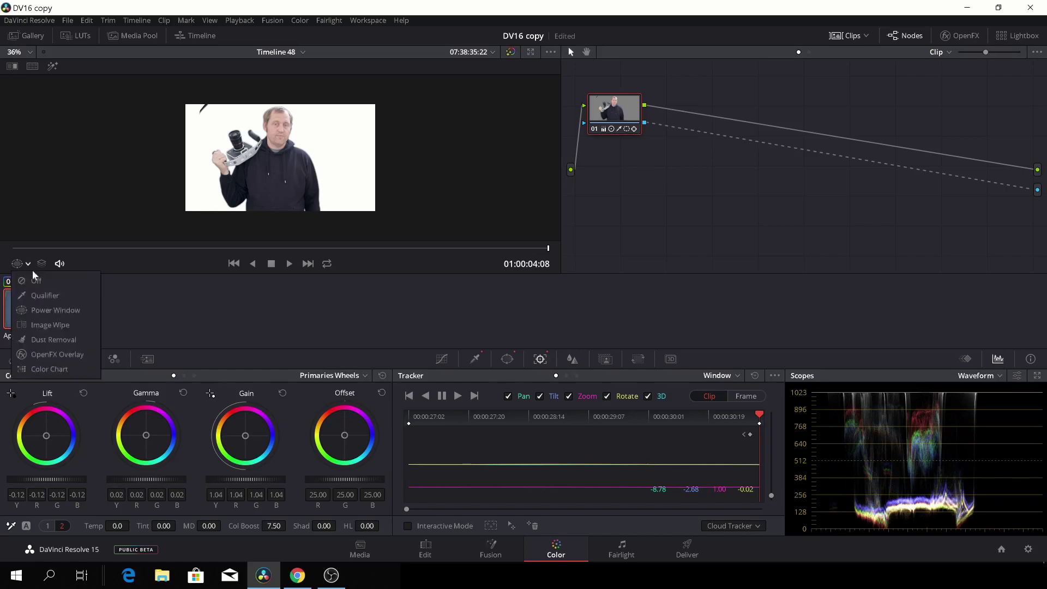
left_click(57, 306)
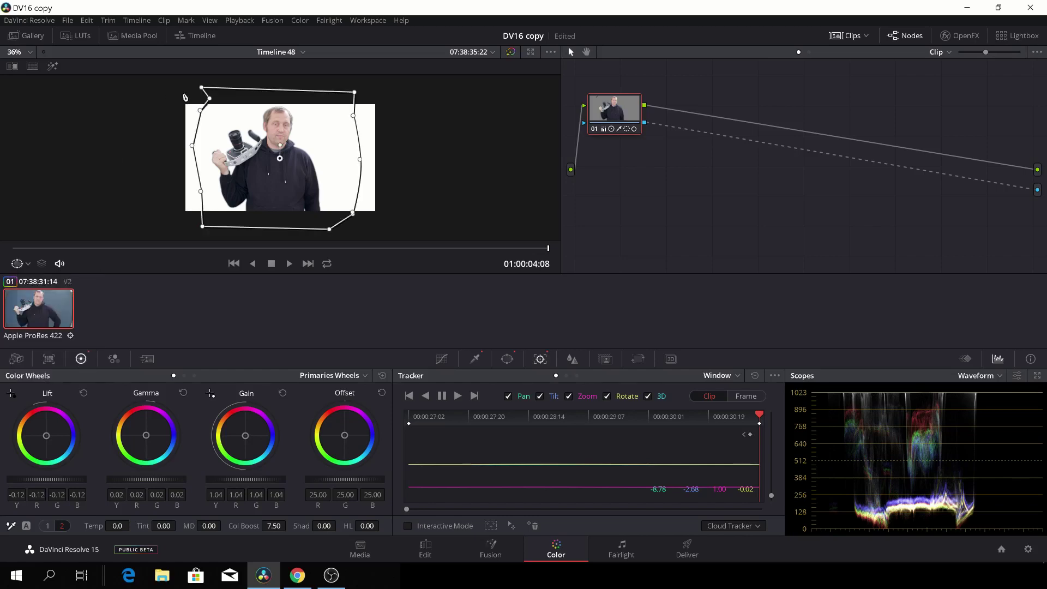
left_click_drag(209, 99, 197, 154)
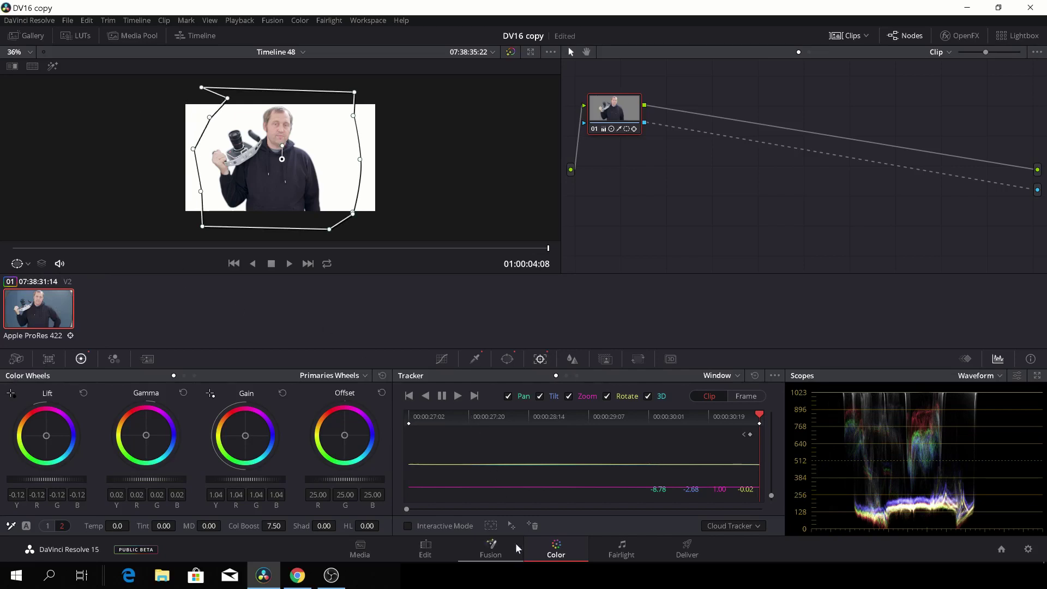
left_click(437, 550)
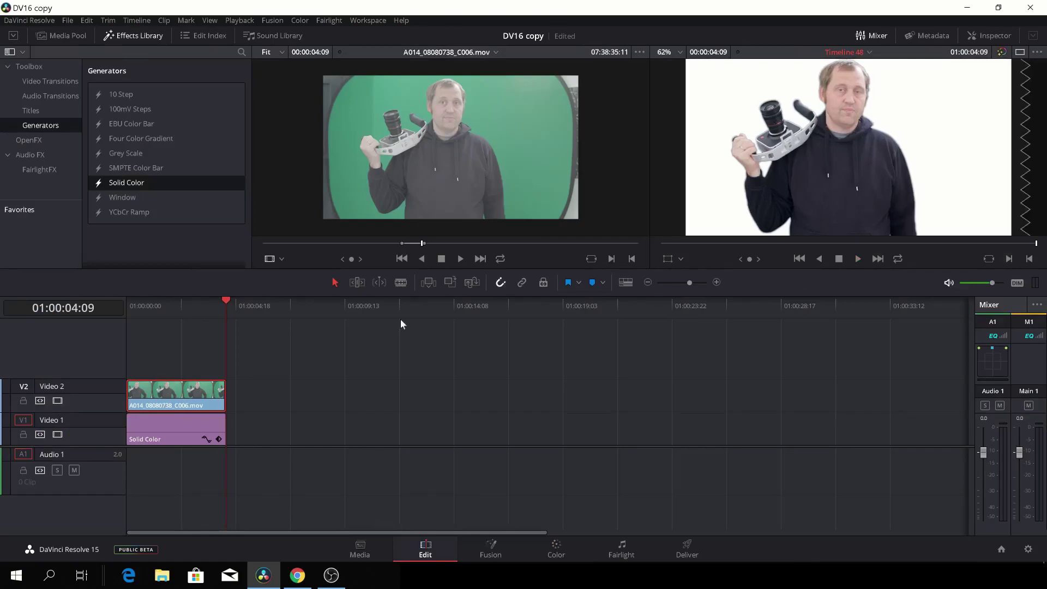
- Play the timeline from the start to review the white-background composite
key("Home")
key("space")
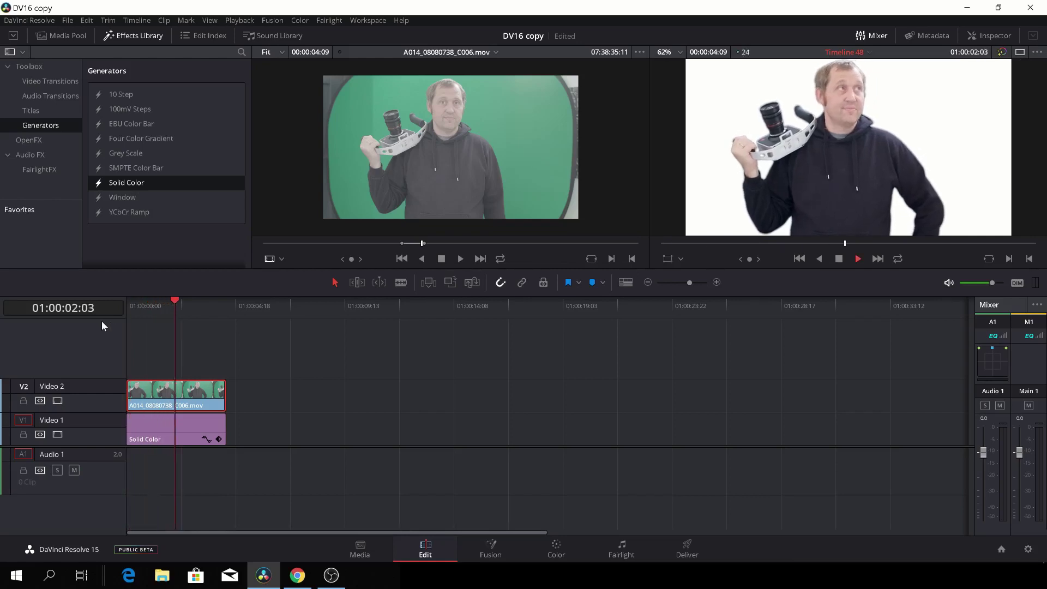
key("space")
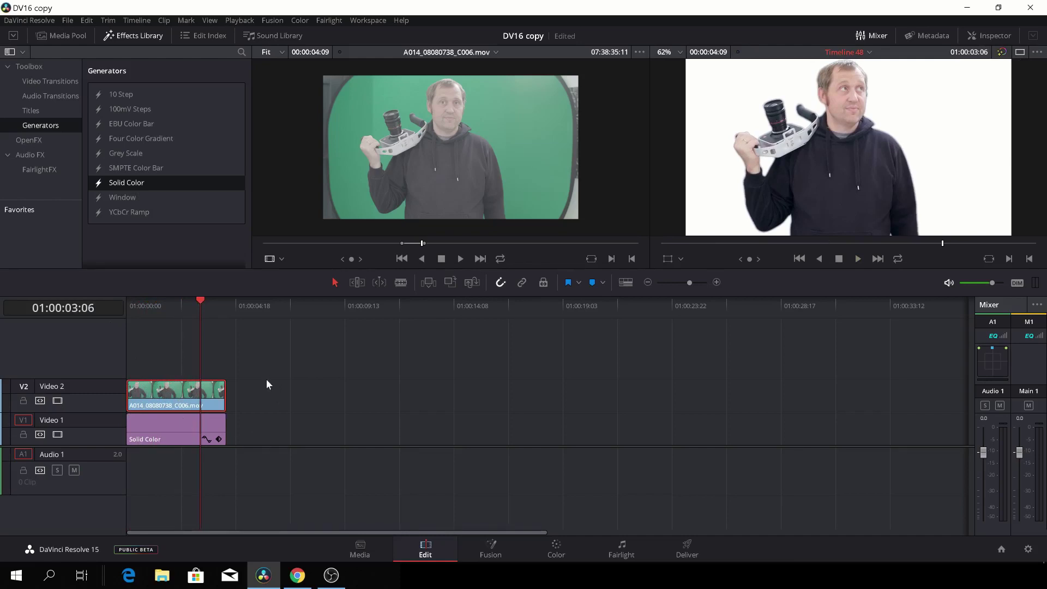
- Make a compound clip named 'wb', move it to Video 2, and scrub to preview
right_click(211, 394)
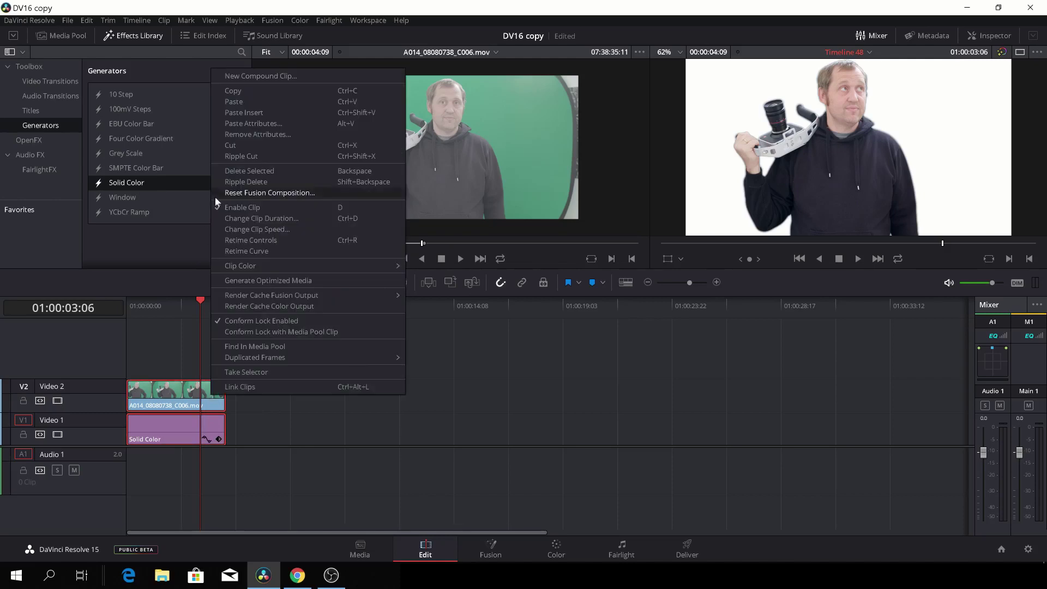
left_click(272, 75)
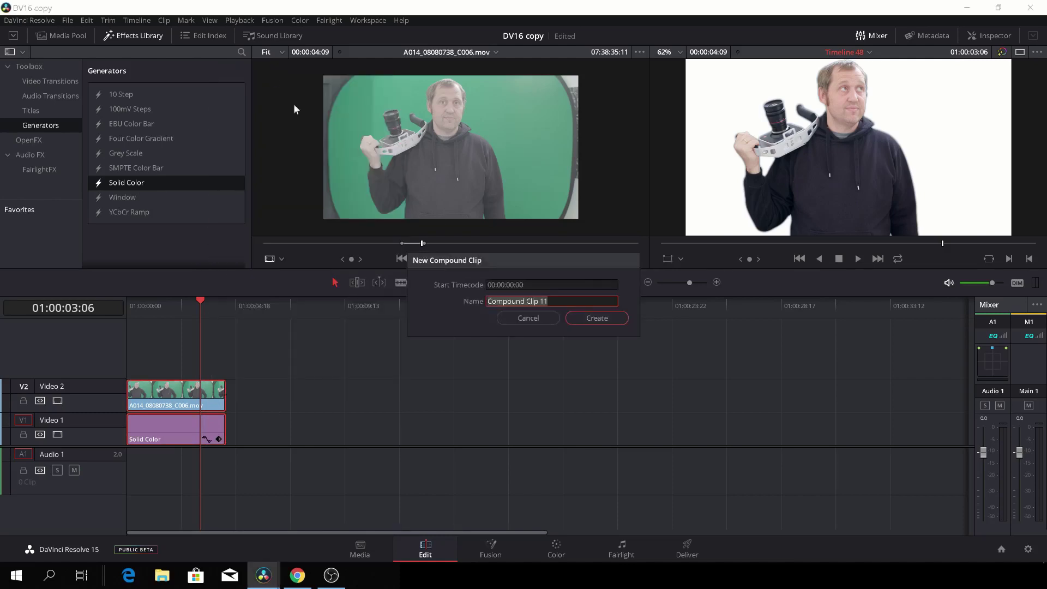
key("BackSpace")
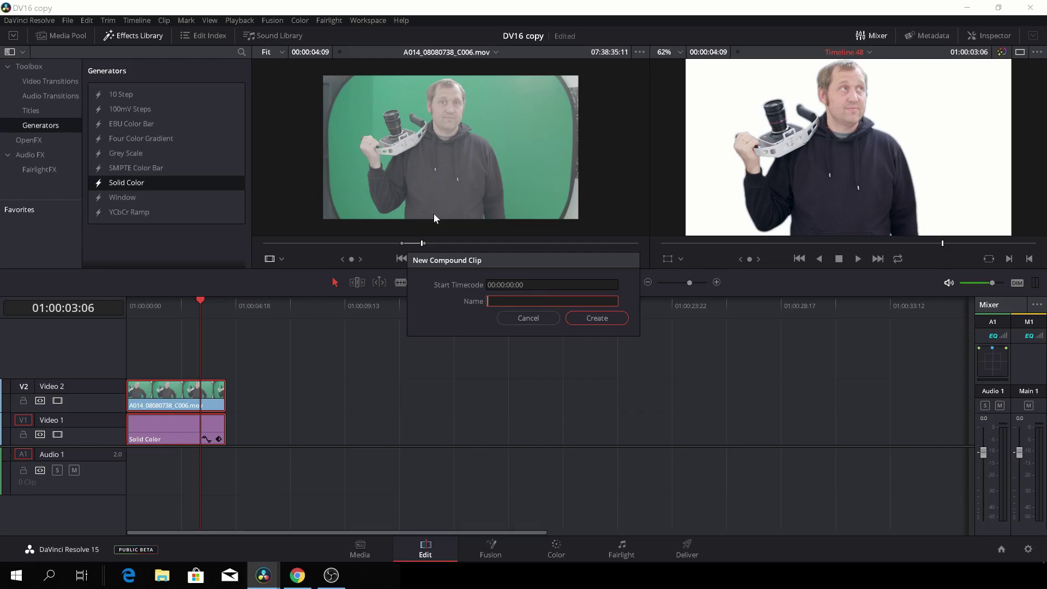
type("wb")
left_click(616, 320)
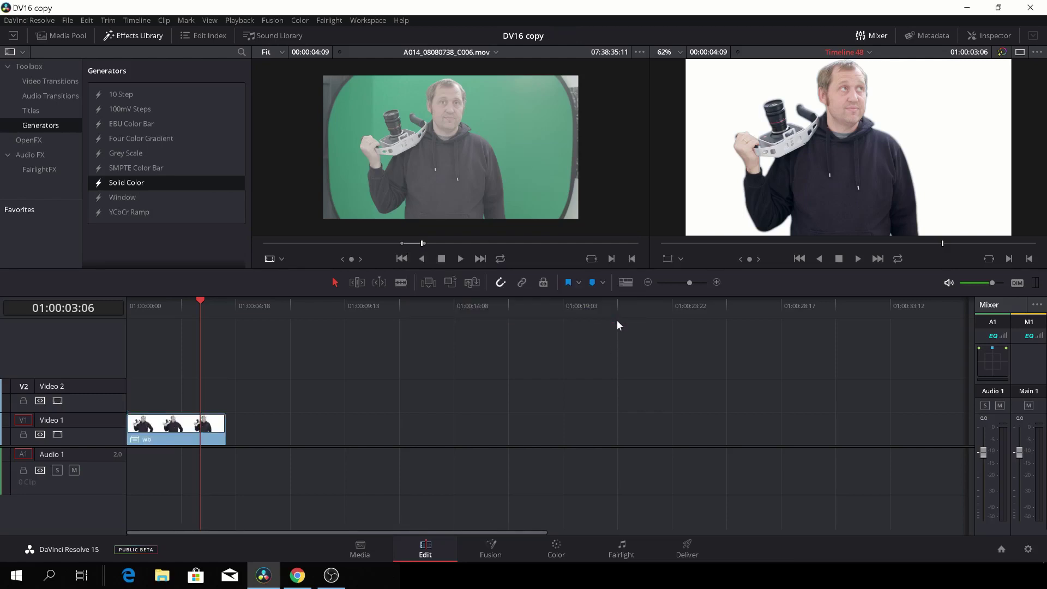
left_click_drag(162, 431, 161, 397)
key("Home")
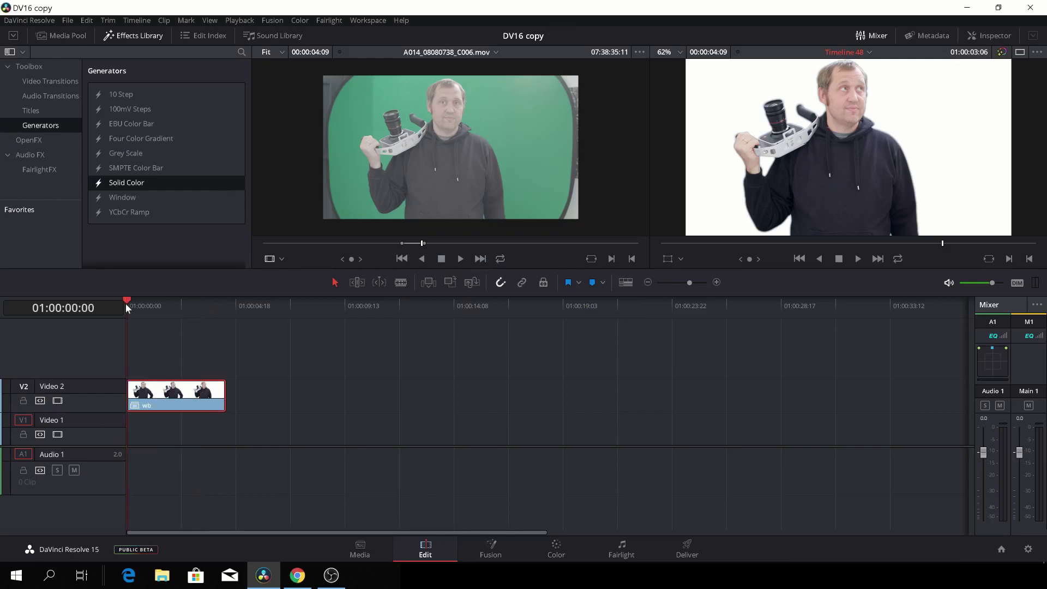
left_click_drag(135, 306, 142, 329)
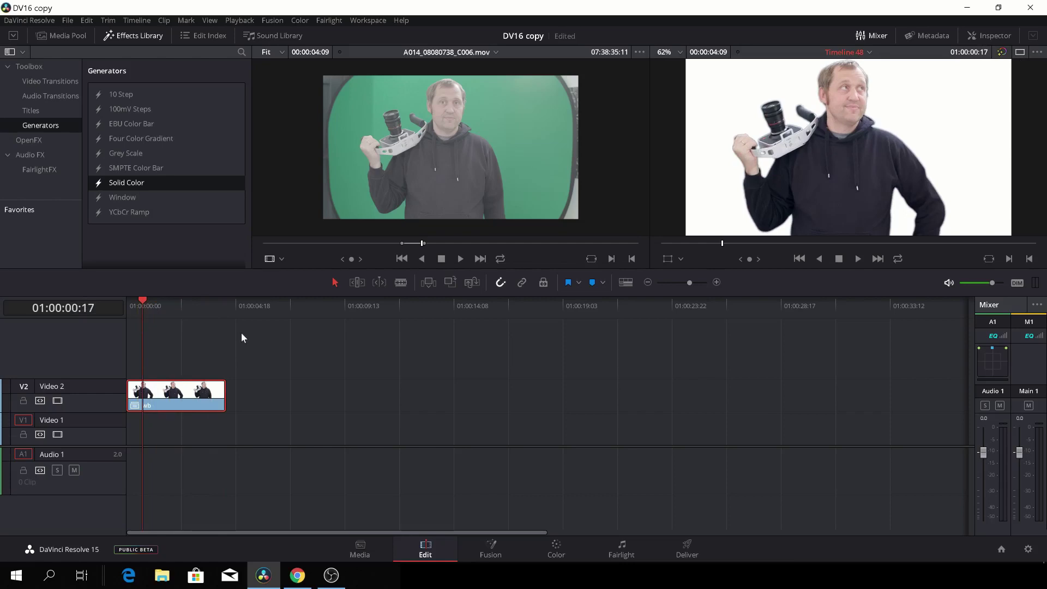
- Place the DJI_0013.MOV subclip on Video 1 and trim its start and end to match wb
left_click(57, 35)
left_click(57, 35)
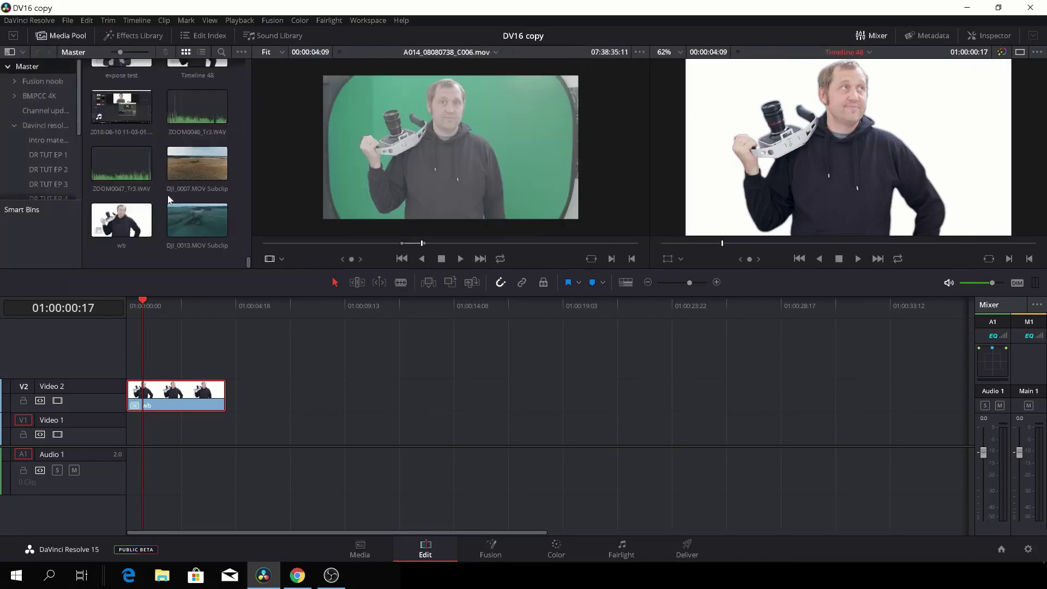
left_click_drag(192, 217, 316, 426)
left_click_drag(474, 335, 503, 339)
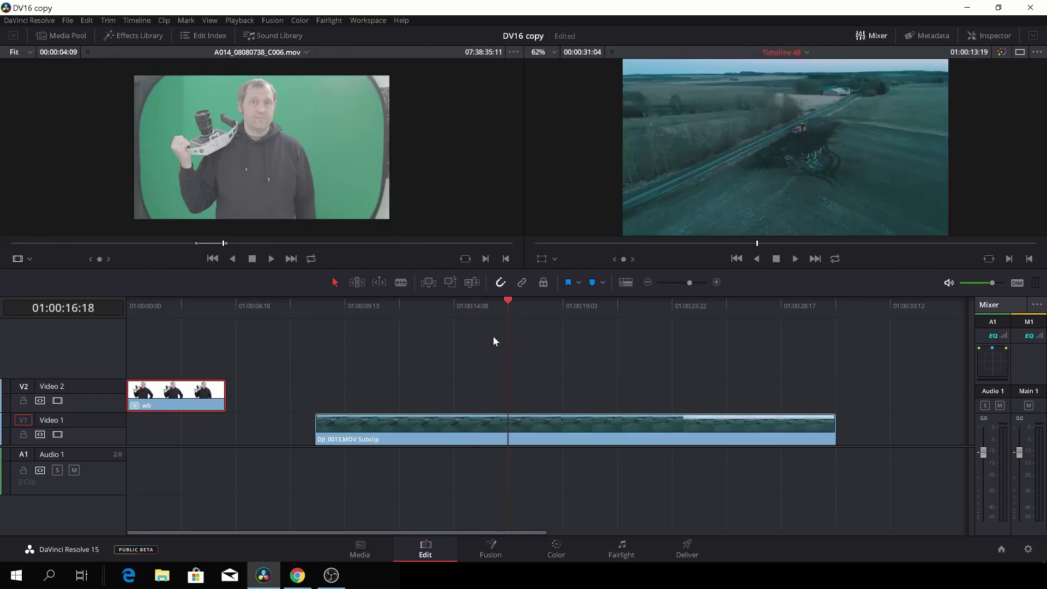
left_click(493, 337)
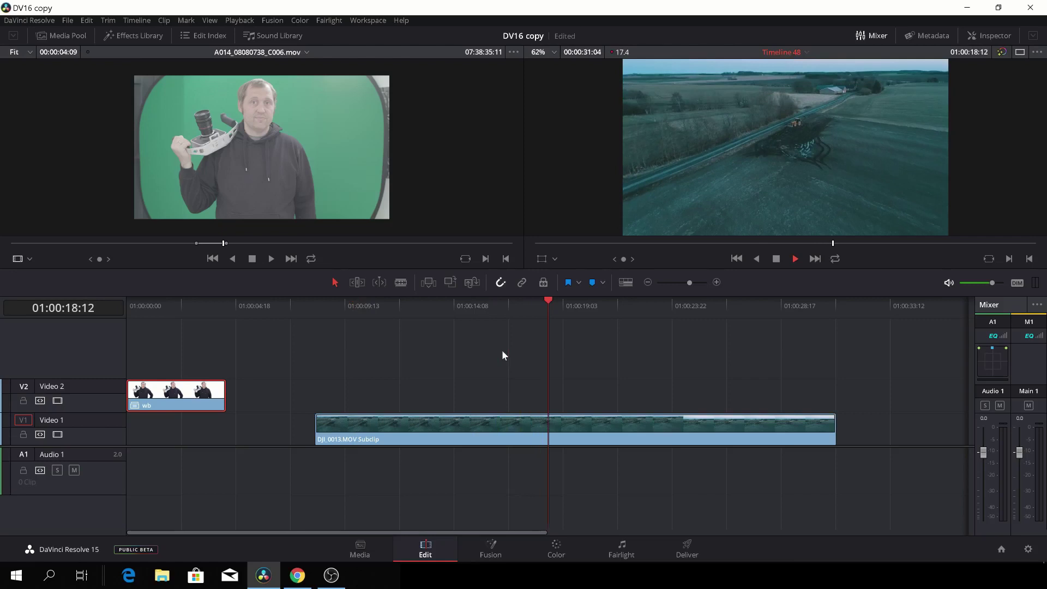
key("space")
left_click(319, 431)
left_click_drag(343, 429, 147, 421)
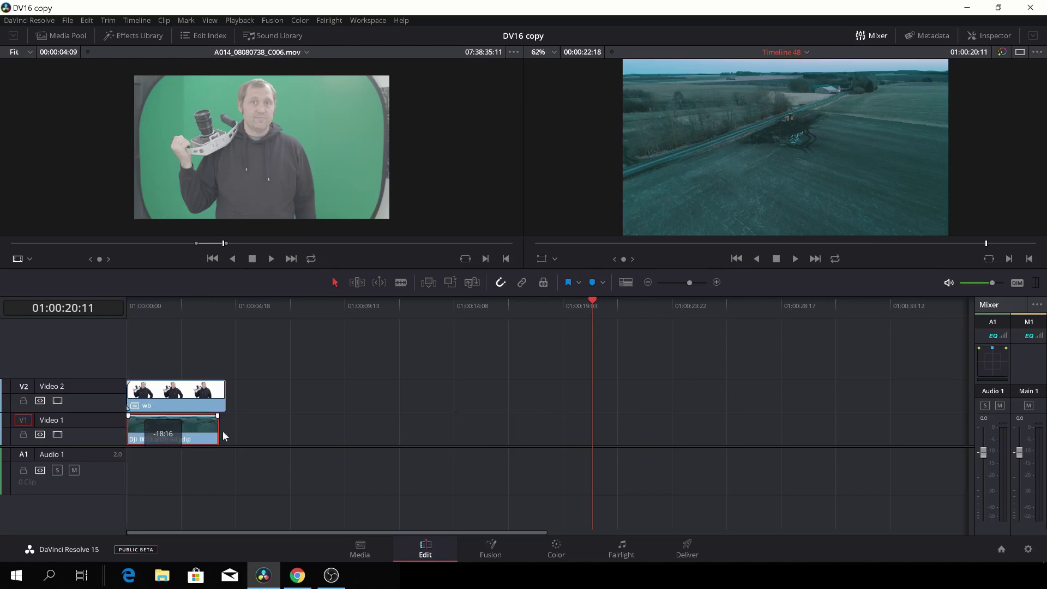
left_click_drag(216, 432, 225, 432)
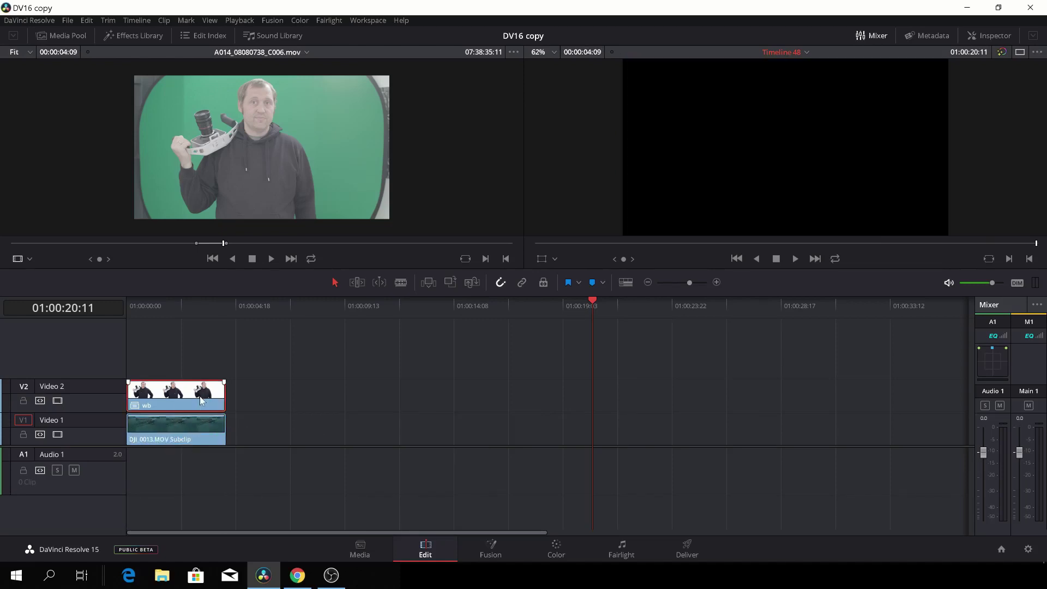
- Set the wb clip's Composite Mode to Screen in the Inspector
left_click(989, 36)
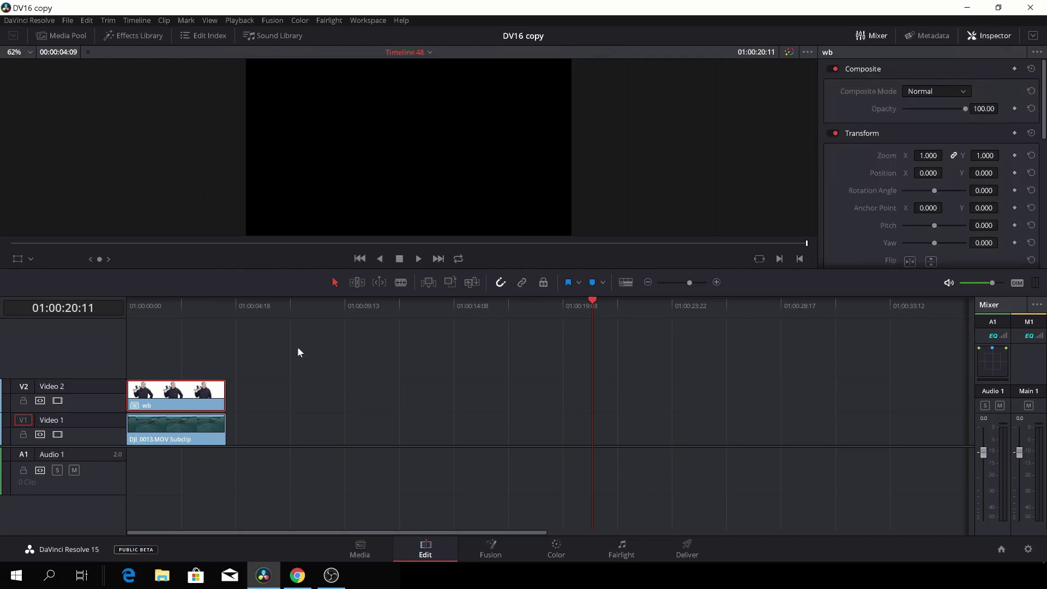
left_click(176, 317)
left_click(964, 91)
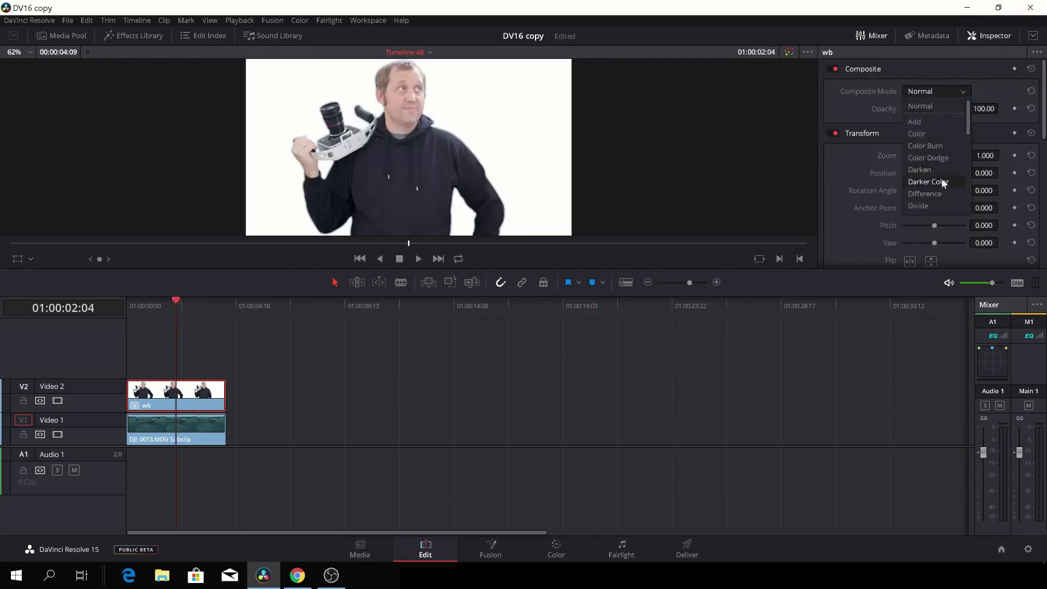
scroll(940, 180, "down", 5)
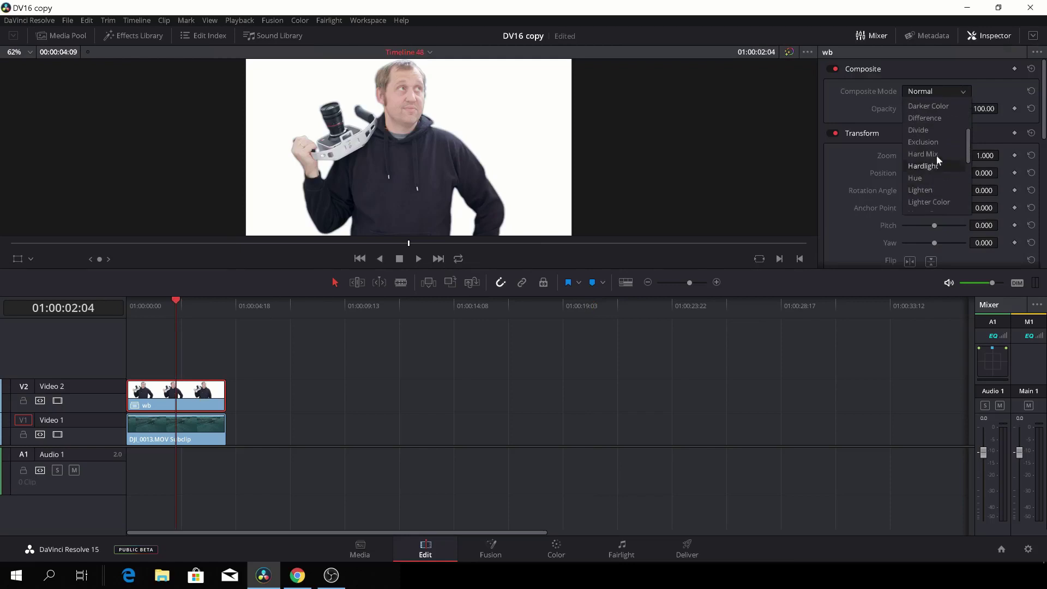
scroll(944, 182, "down", 3)
scroll(943, 184, "down", 3)
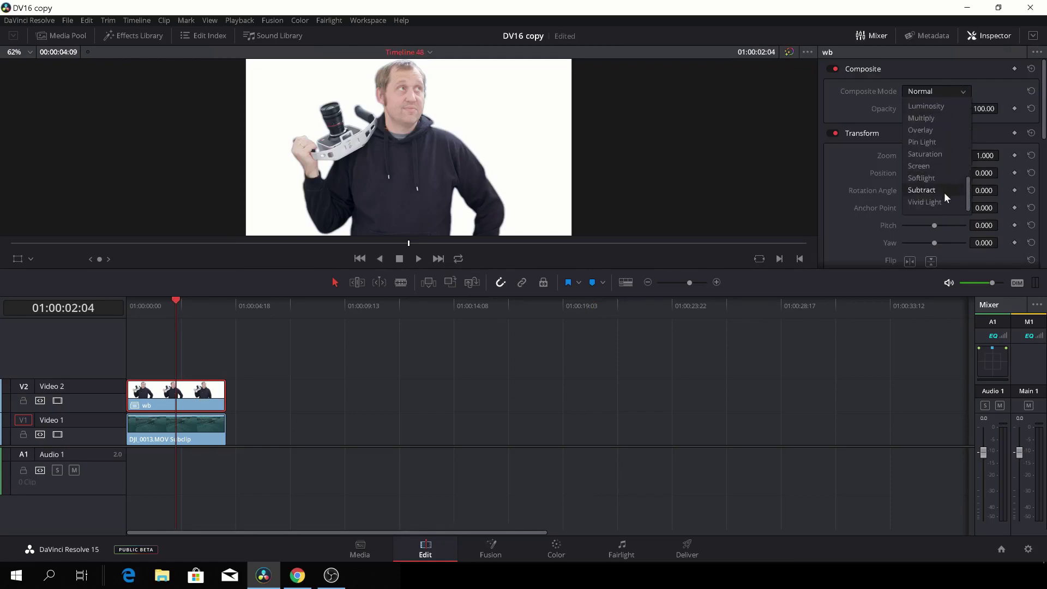
left_click(934, 167)
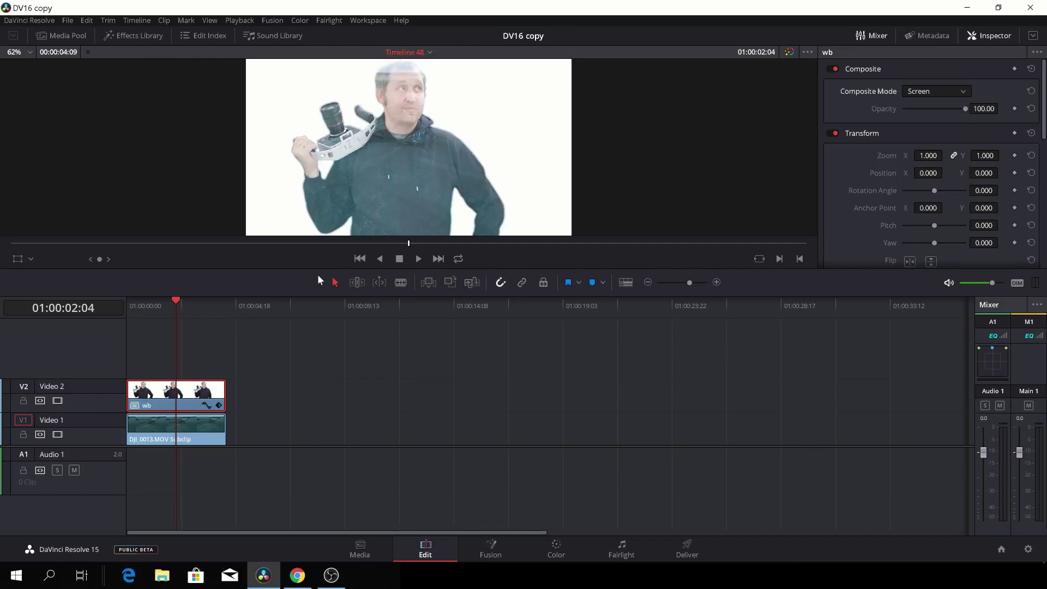
scroll(382, 174, "up", 1)
scroll(399, 171, "down", 2)
- Scrub through the clip to review the Screen blend, then select the drone clip
left_click_drag(174, 299, 137, 302)
left_click(189, 306)
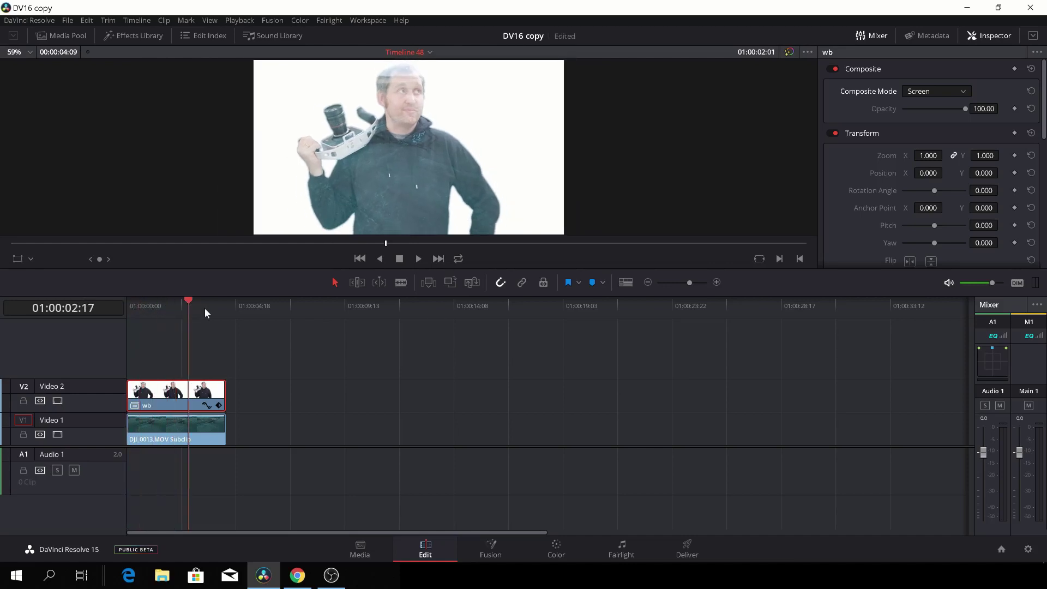
left_click_drag(206, 312, 123, 315)
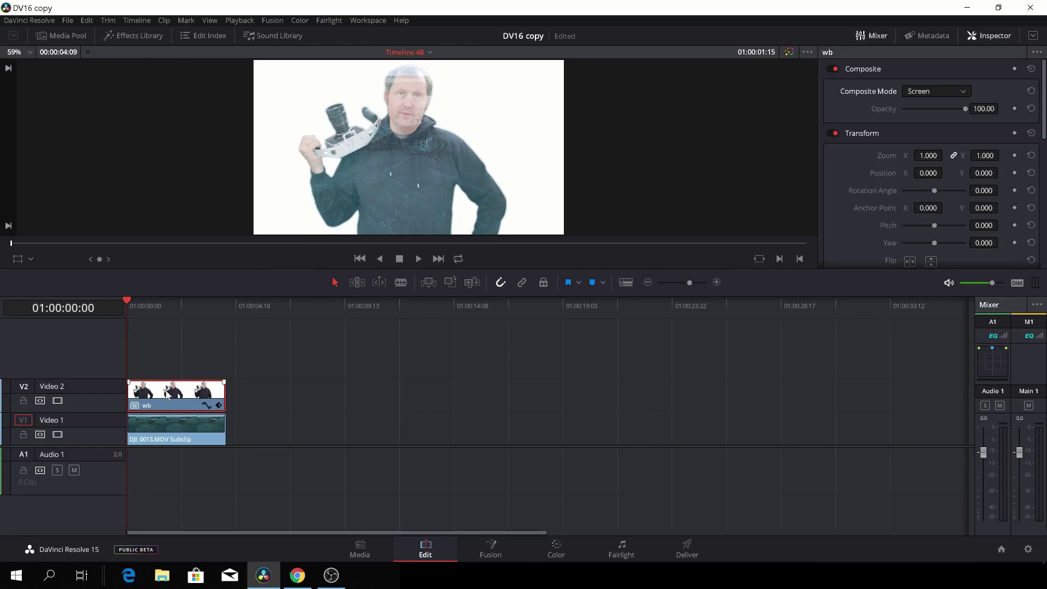
left_click(180, 428)
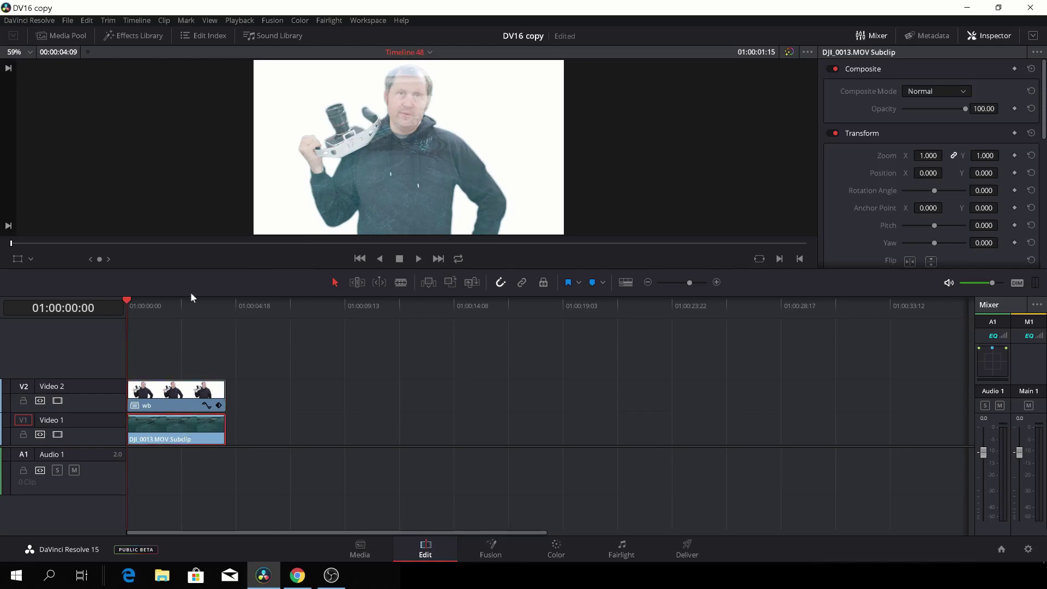
- Bring up the drone clip on the Color page at an early frame
left_click(169, 309)
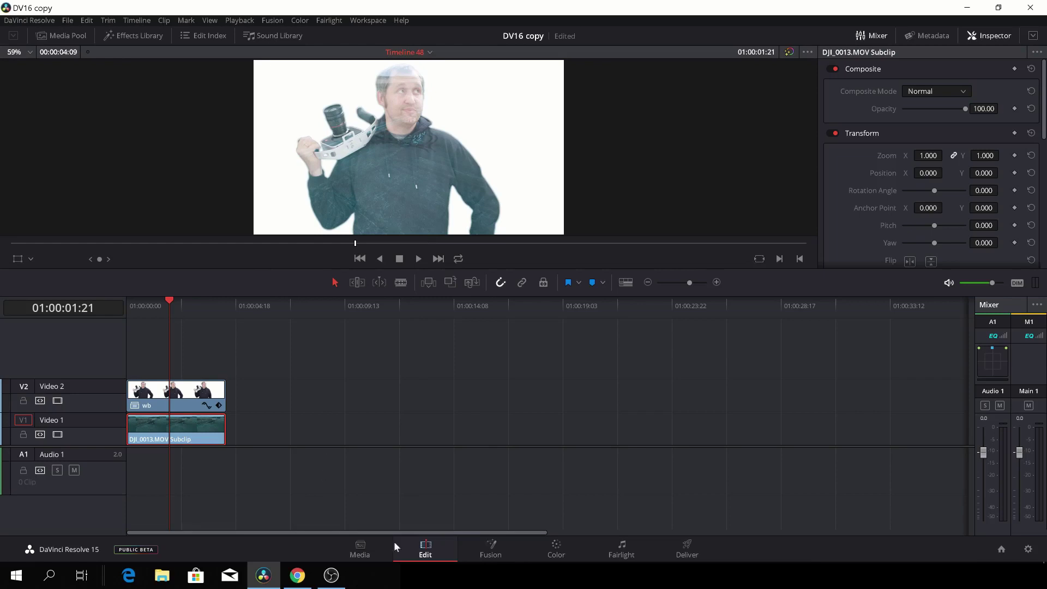
left_click(556, 548)
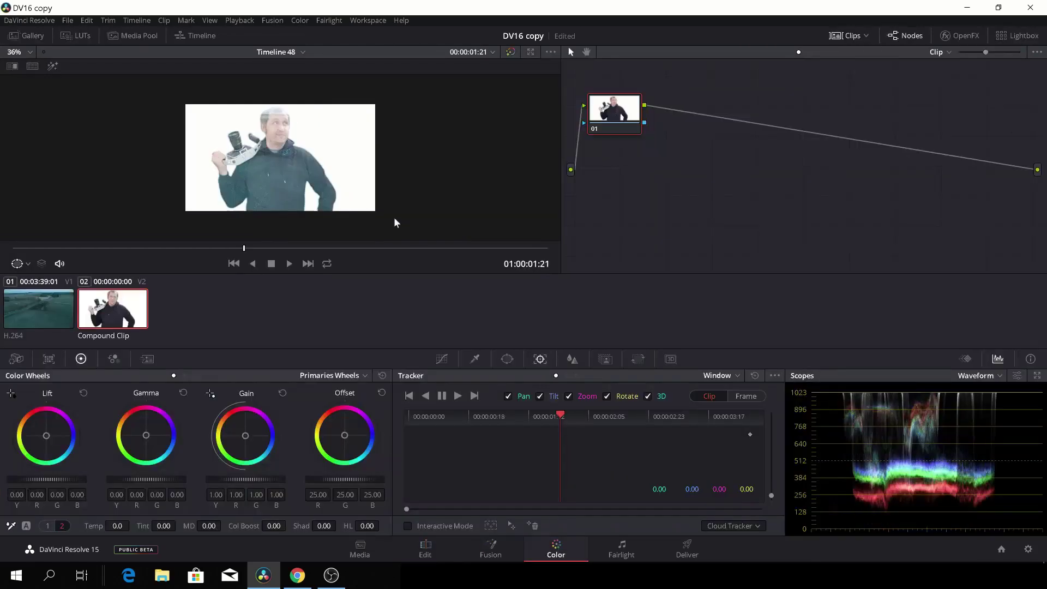
left_click(48, 298)
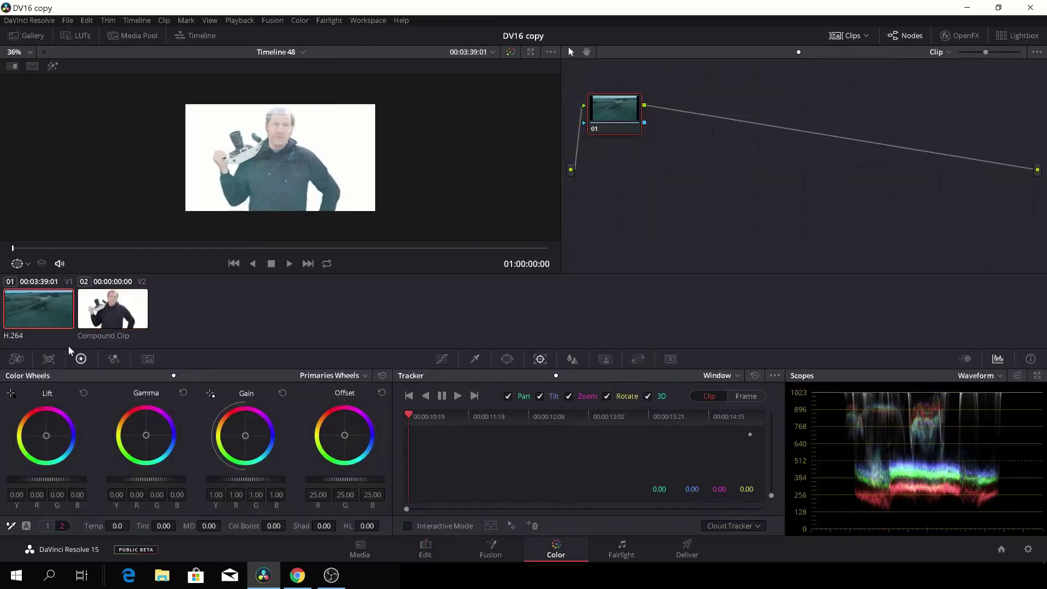
scroll(355, 181, "up", 5)
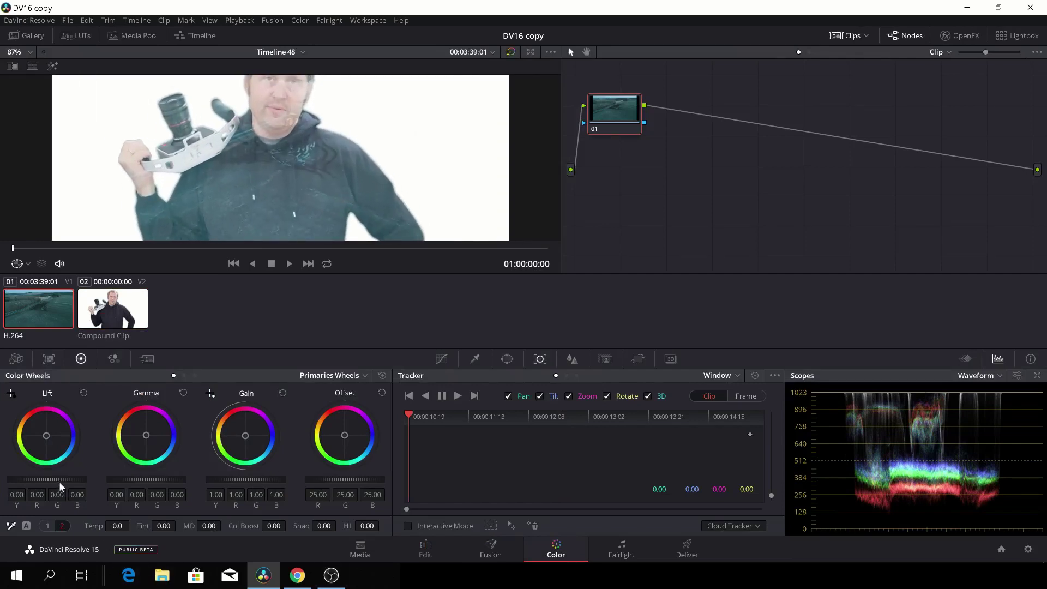
- Adjust the drone clip's lift, gamma, gain (1.12), temperature and Color Boost (46.50)
left_click_drag(47, 478, 23, 479)
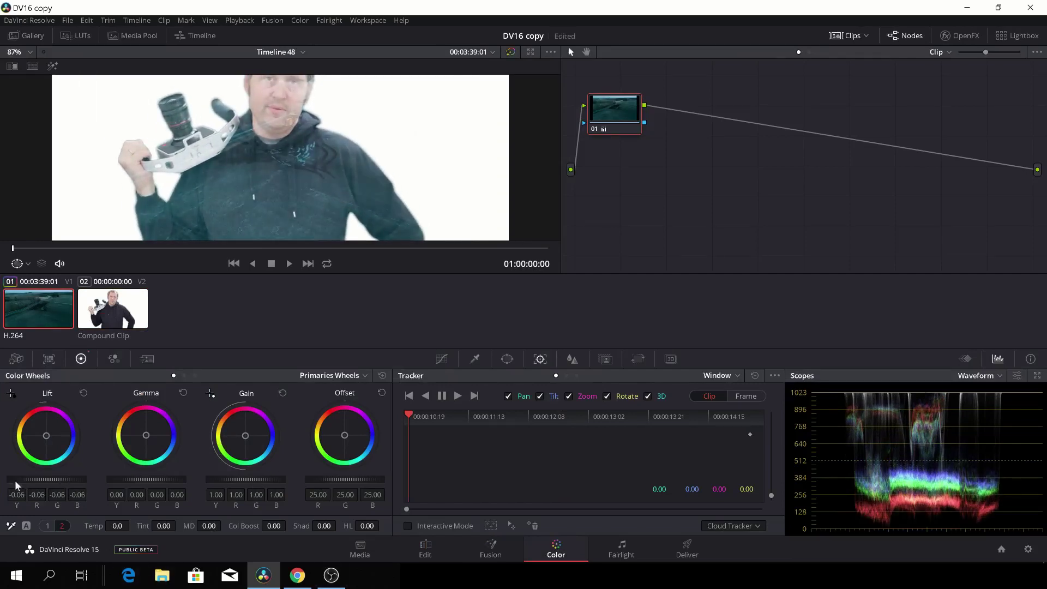
mouse_move(146, 479)
left_mouse_down()
mouse_move(131, 479)
mouse_move(150, 479)
left_mouse_up()
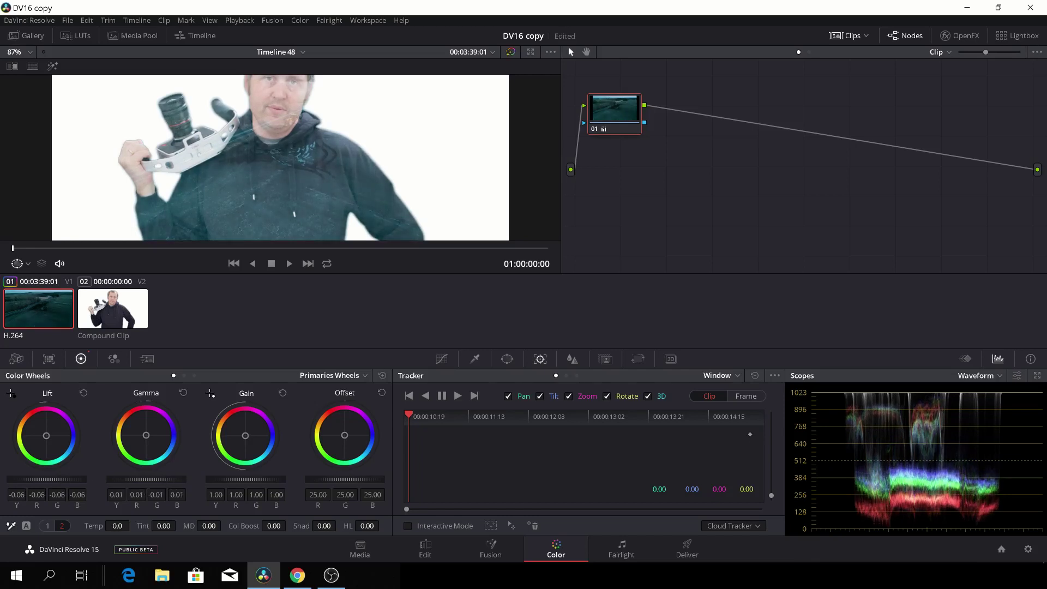
mouse_move(245, 479)
left_mouse_down()
mouse_move(226, 479)
mouse_move(252, 479)
left_mouse_up()
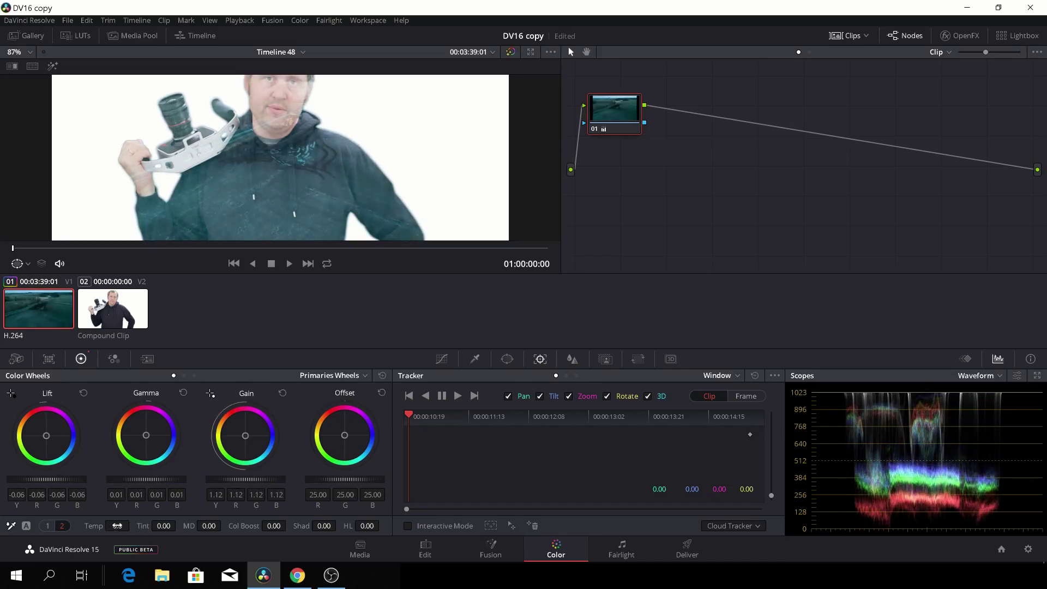
mouse_move(132, 525)
left_mouse_down()
mouse_move(164, 525)
mouse_move(118, 528)
left_mouse_up()
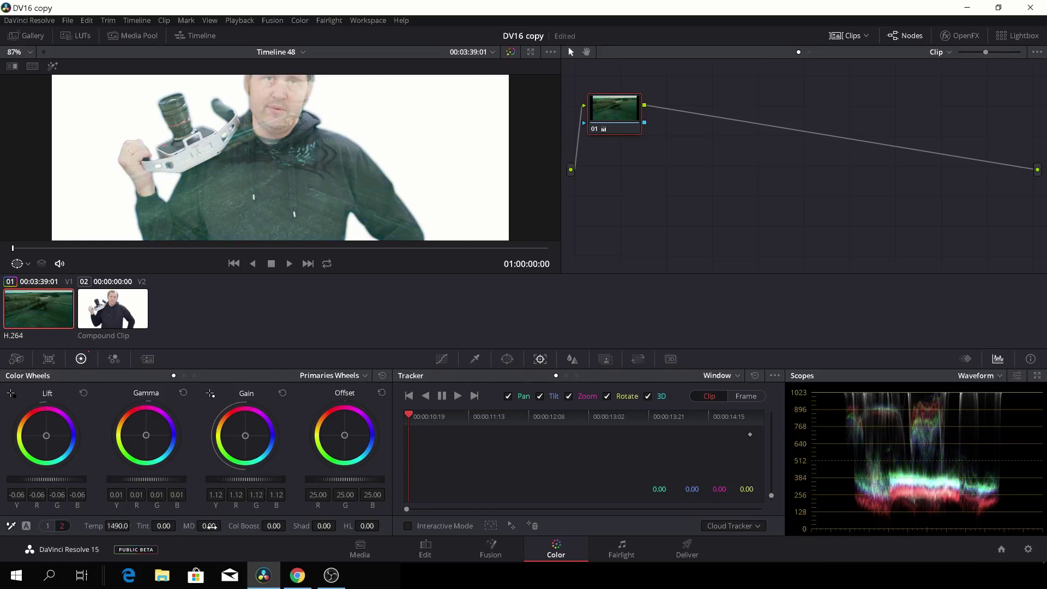
left_click_drag(288, 525, 288, 525)
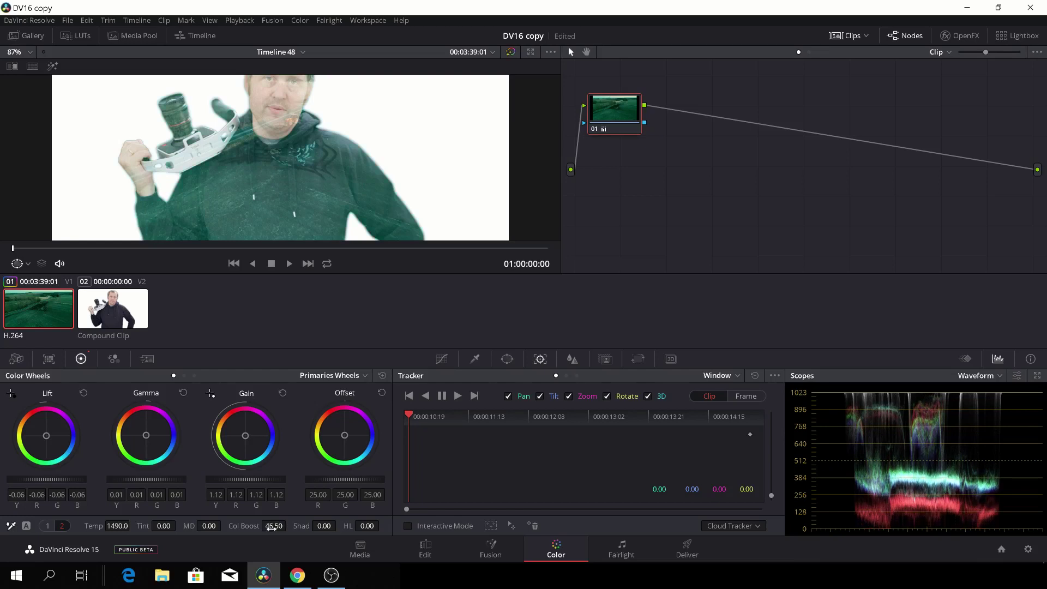
- Raise the drone clip's Saturation to 78.40 on the second Color Wheels page
scroll(302, 198, "down", 2)
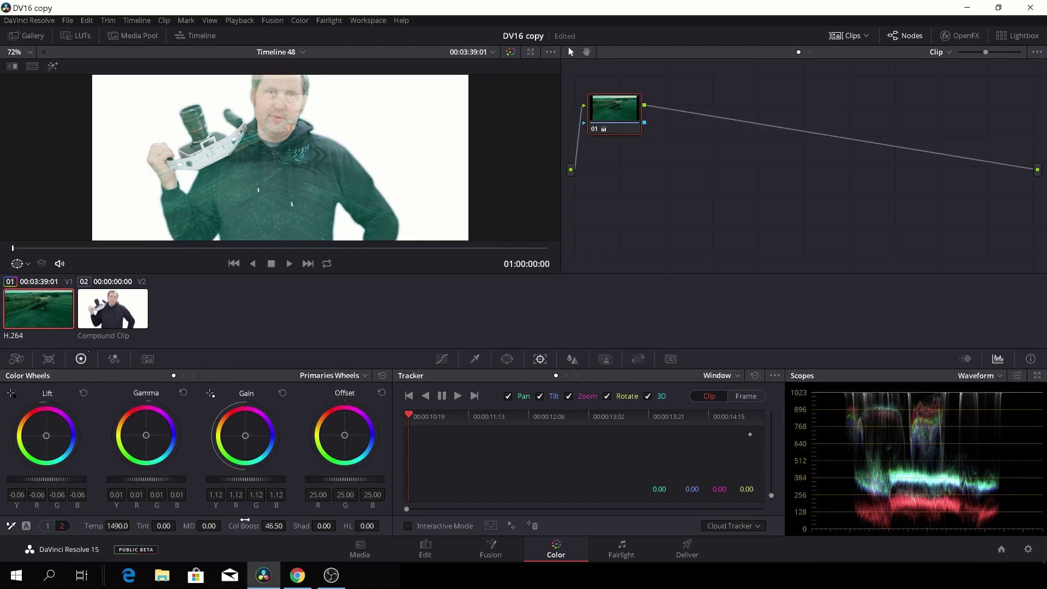
left_click(60, 526)
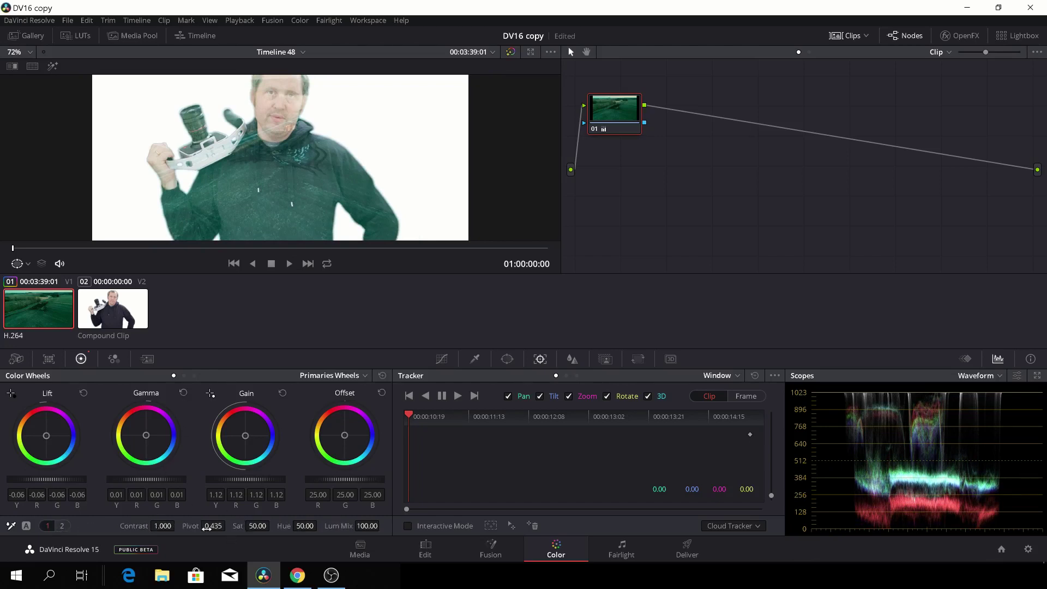
scroll(272, 523, "up", 5)
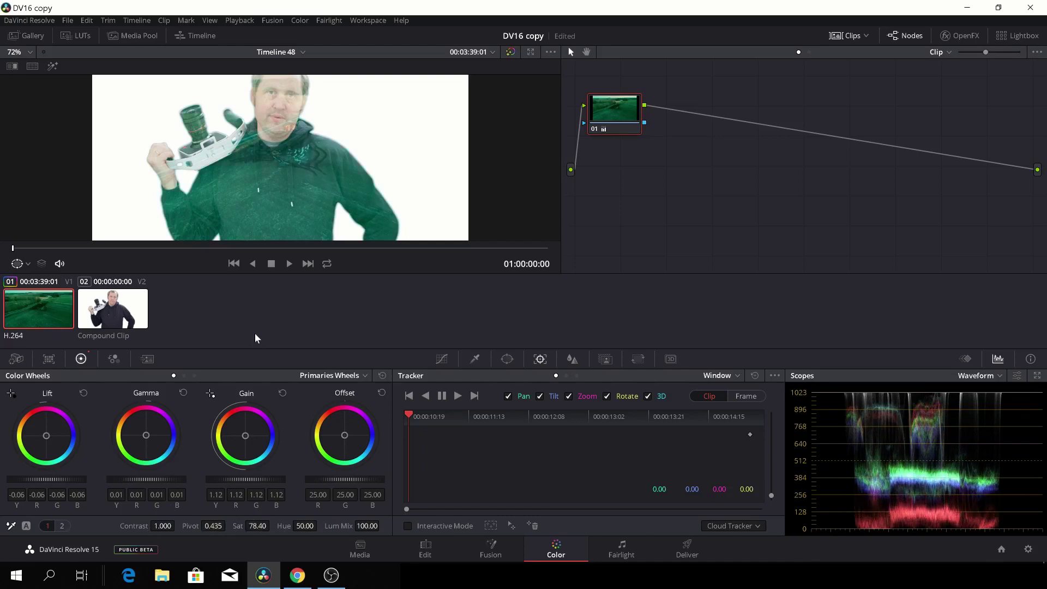
left_click(42, 314)
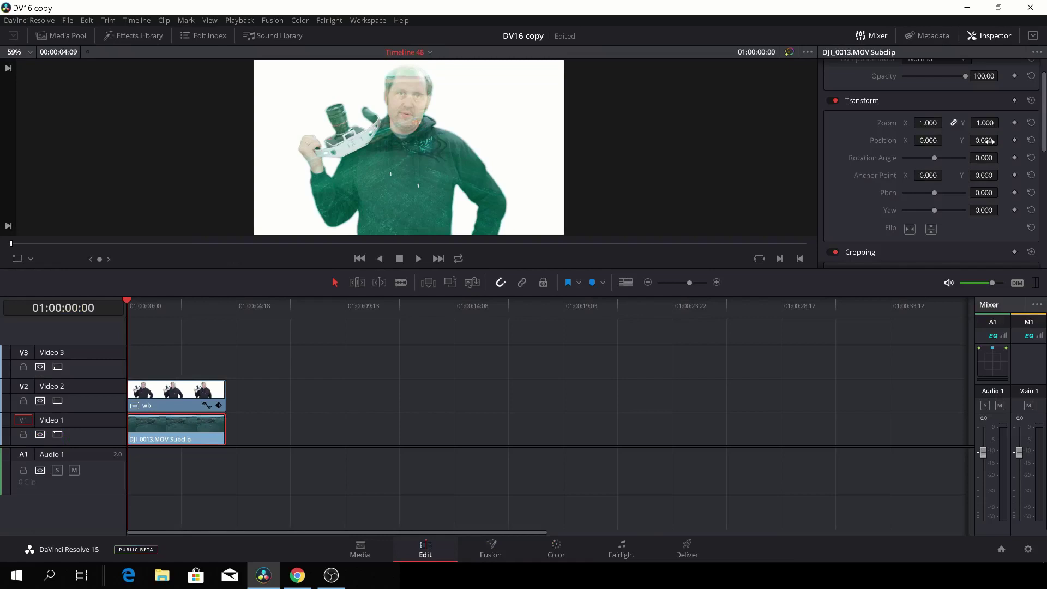
- Lower the drone clip to Position Y -266 and duplicate the wb clip onto Video 3
left_click_drag(984, 140, 929, 140)
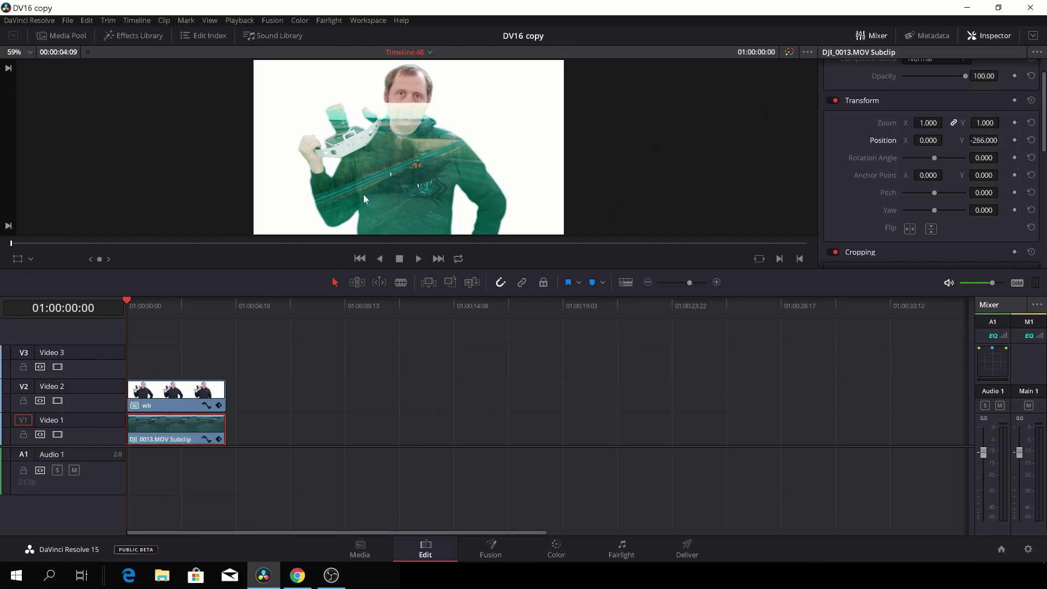
left_click(174, 407)
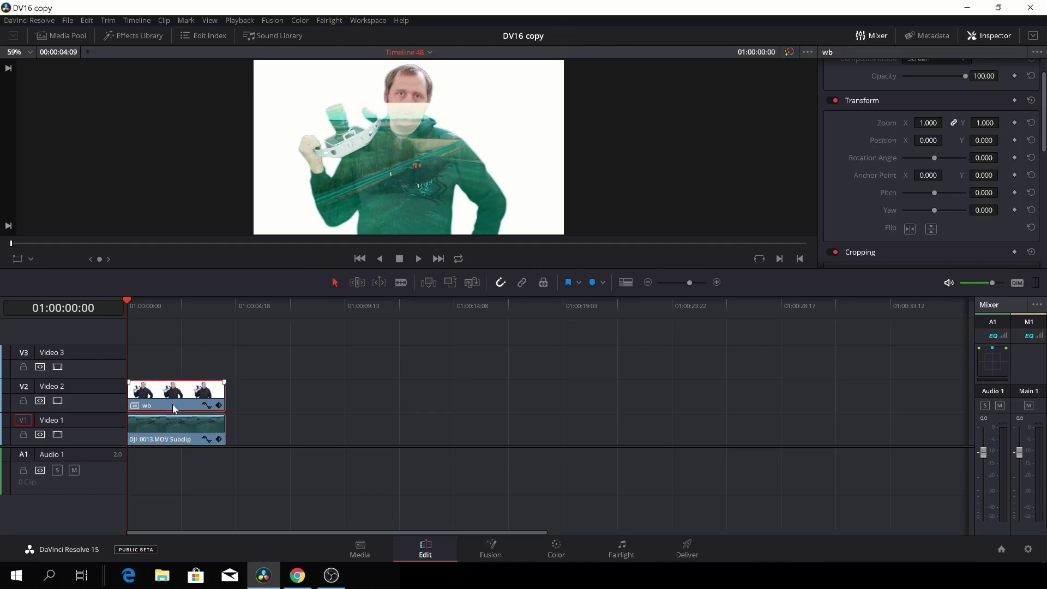
left_click_drag(172, 404, 170, 364)
- Disable the wb copy on Video 3 and reselect the drone clip on Video 1
key("d")
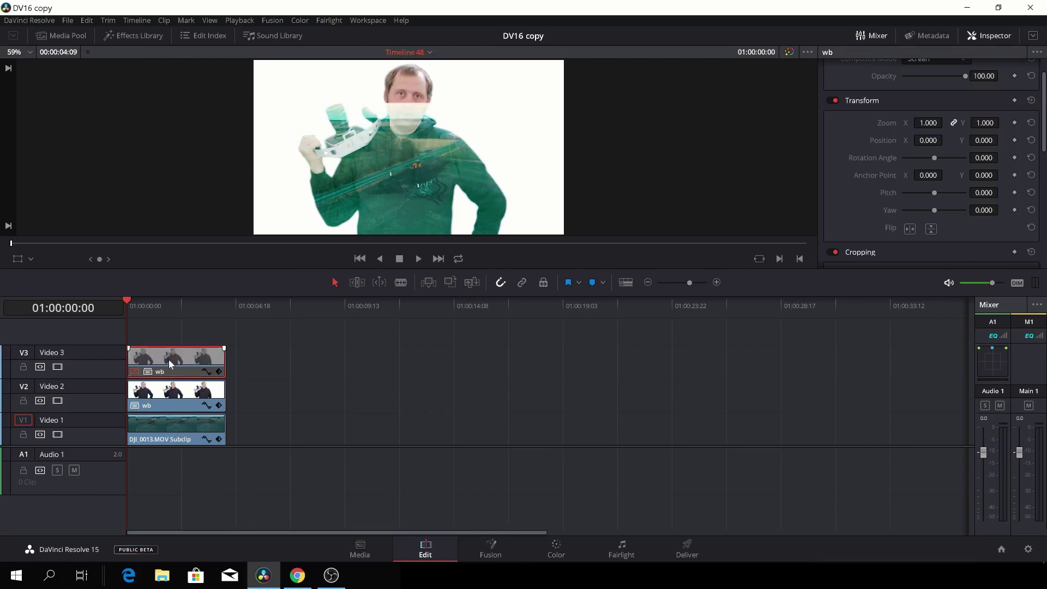
left_click(187, 402)
left_click(191, 433)
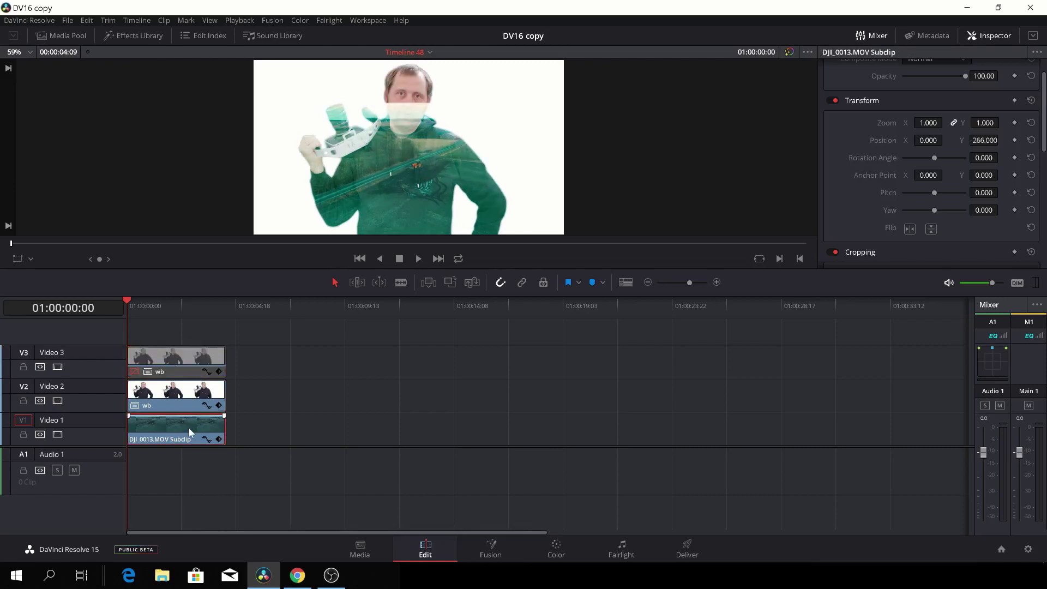
- Start a Curve window on the drone clip (clip 01) from the Window palette
left_click(556, 551)
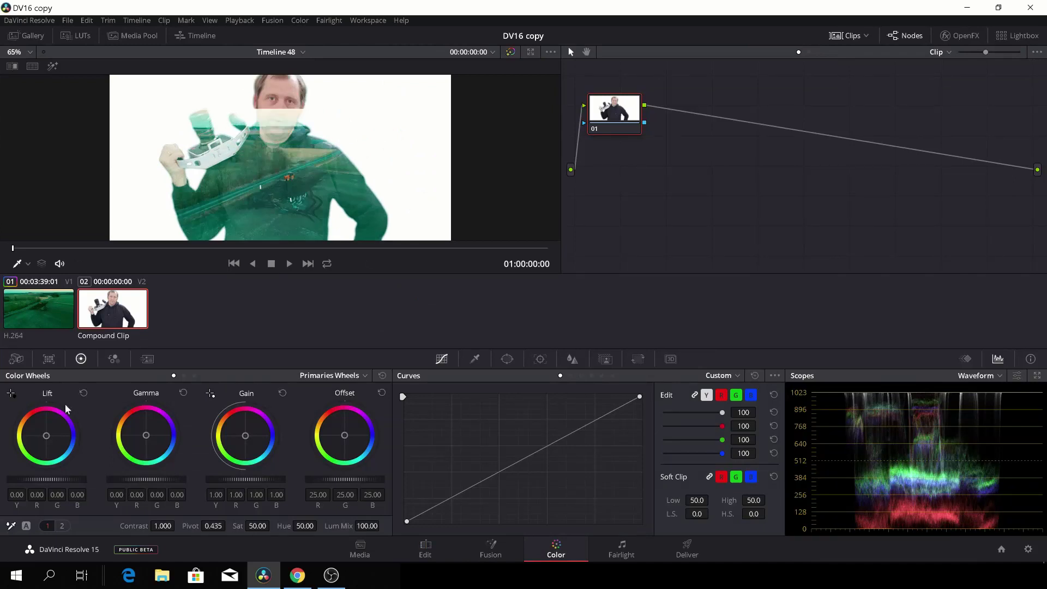
left_click(38, 320)
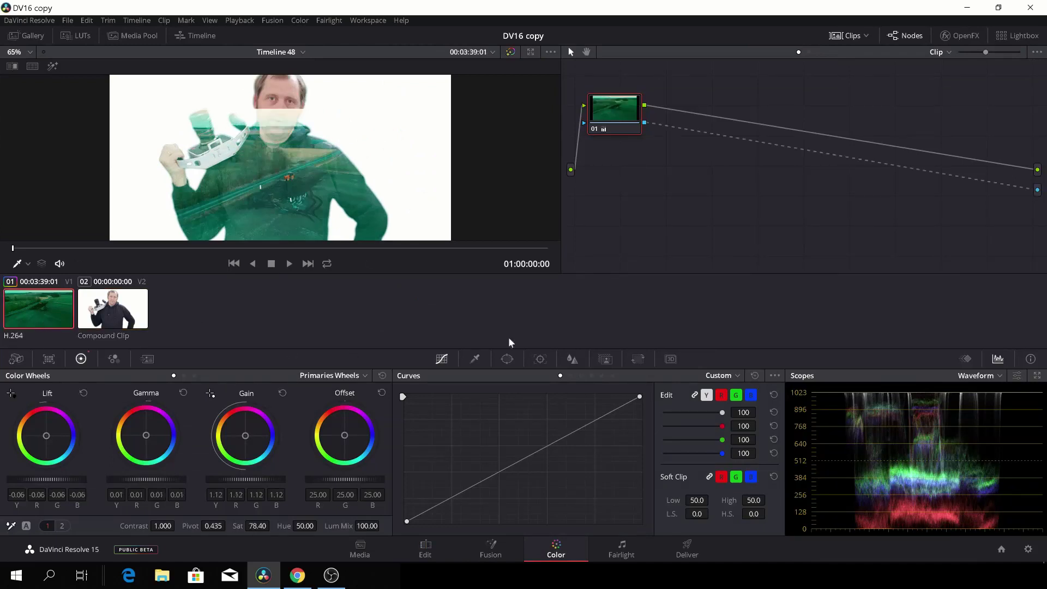
left_click(507, 359)
left_click(408, 488)
- Place curve points up the left side, over the camera rig and under the chin
left_click(150, 238)
left_click(124, 140)
left_click(176, 99)
left_click(215, 94)
left_click(237, 108)
left_click(255, 127)
left_click_drag(272, 144, 323, 119)
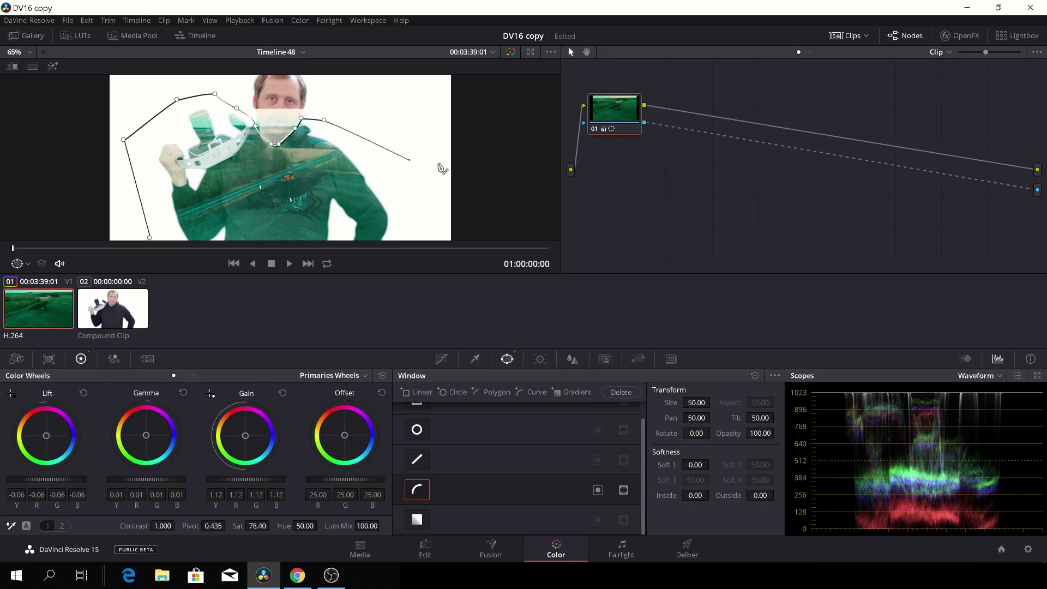
- Continue the curve out to the right and below the bottom edge, then close the shape
left_click(474, 143)
scroll(486, 203, "down", 3)
scroll(488, 200, "down", 1)
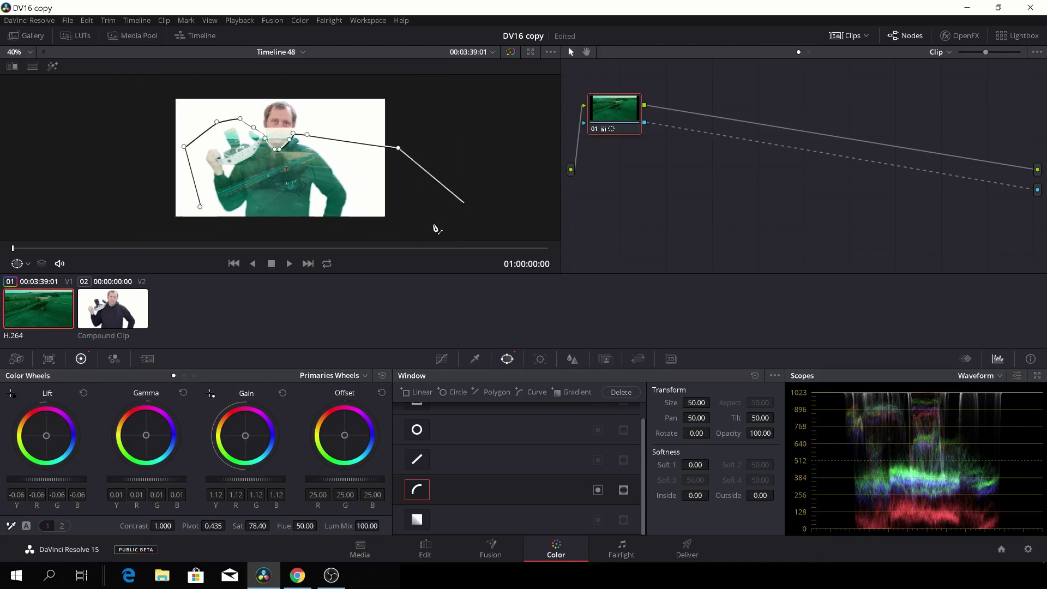
left_click(432, 223)
left_click(254, 238)
left_click(188, 228)
left_click(200, 207)
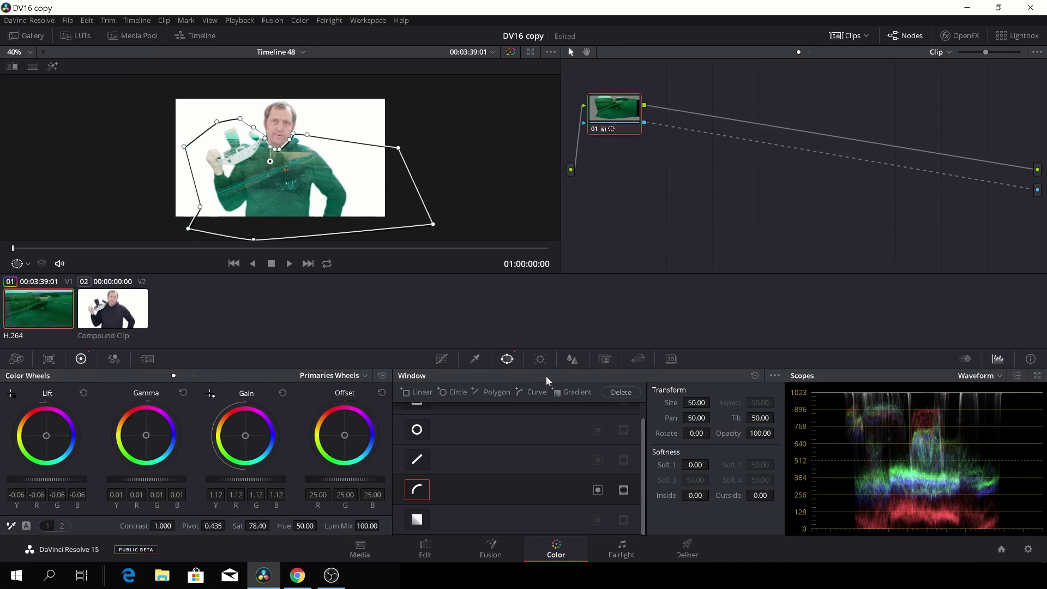
- Track the curve window forward, pull its two bottom points below the frame, and scrub back to check
left_click(540, 362)
left_click(458, 396)
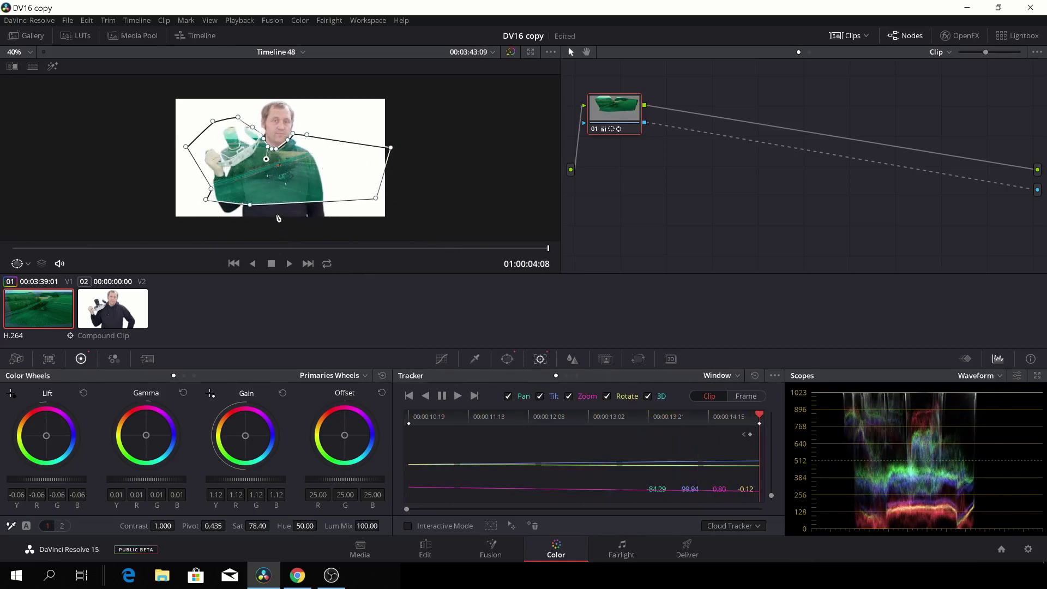
left_click_drag(376, 201, 373, 239)
left_click_drag(251, 208, 224, 250)
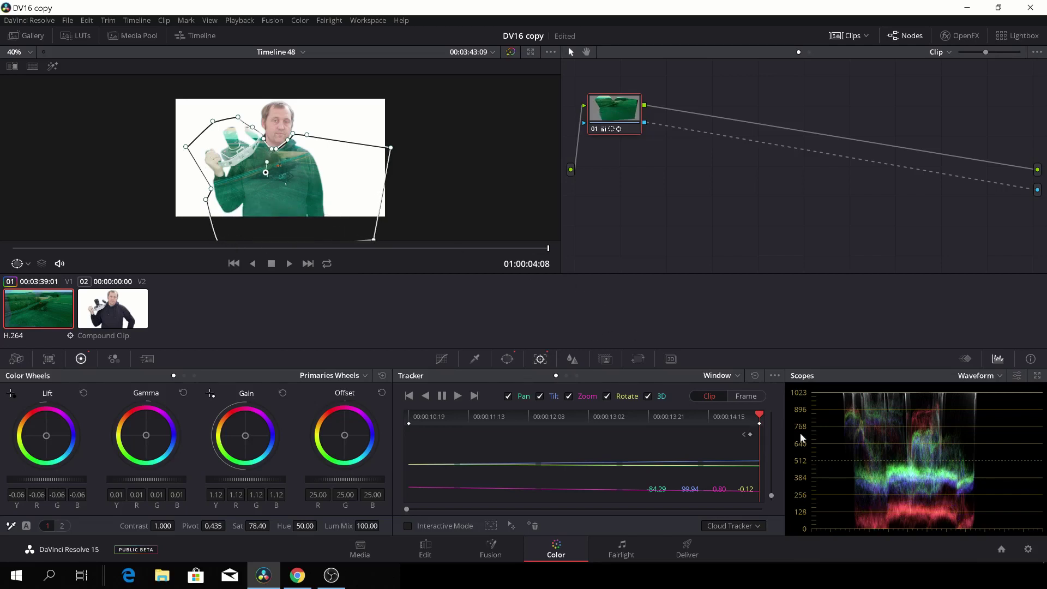
left_click(758, 413)
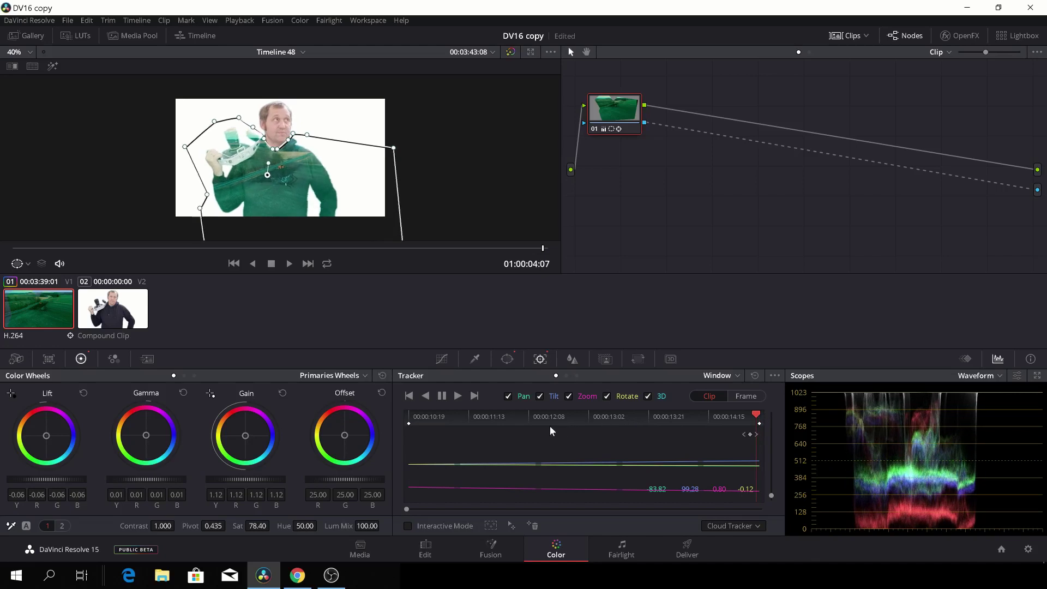
left_click_drag(547, 427, 553, 427)
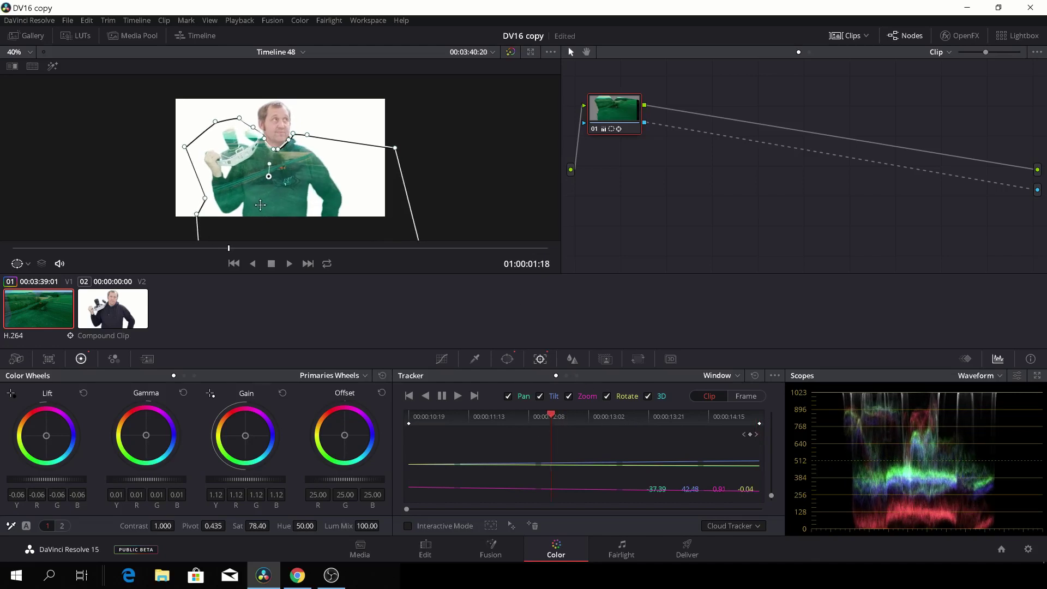
- Play back the composite from the start on the Edit page
left_click(426, 550)
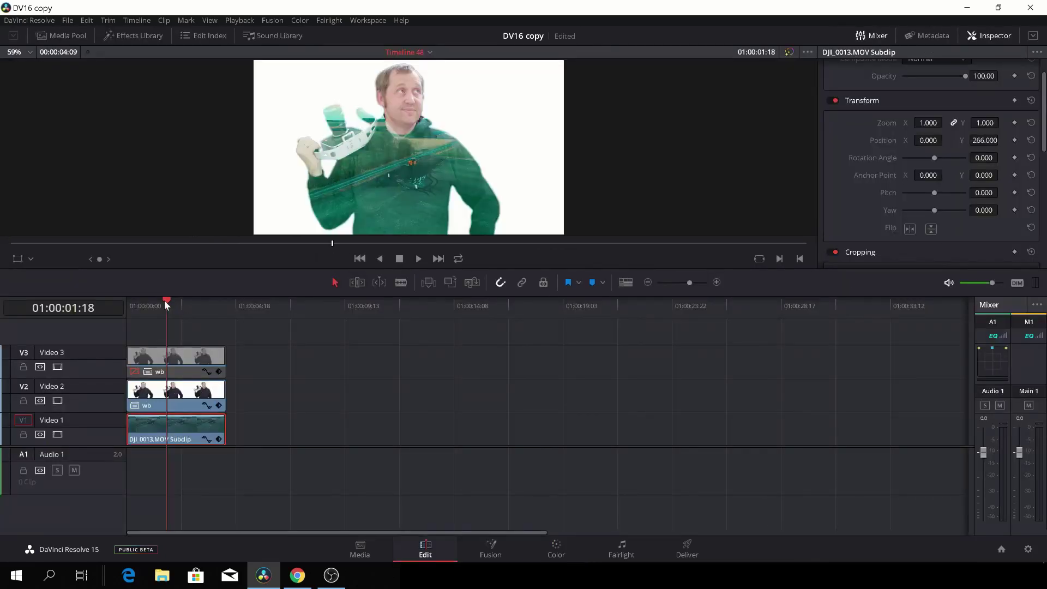
left_click_drag(166, 303, 123, 314)
key("space")
key("space")
scroll(389, 169, "up", 3)
scroll(385, 142, "down", 2)
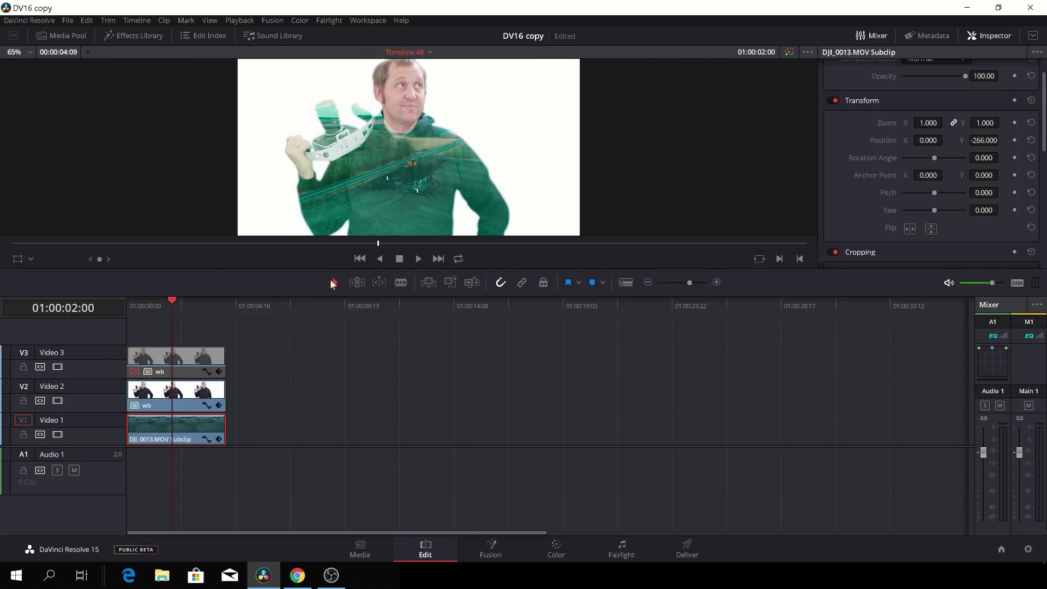
- Re-enable the wb copy on Video 3 and set its Composite Mode to Normal
left_click(192, 365)
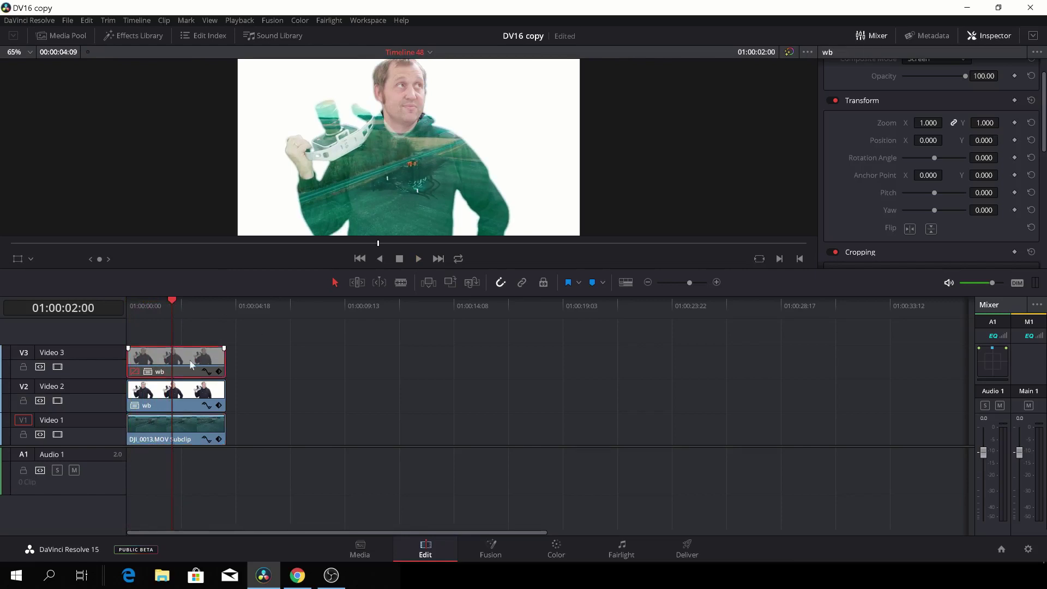
key("d")
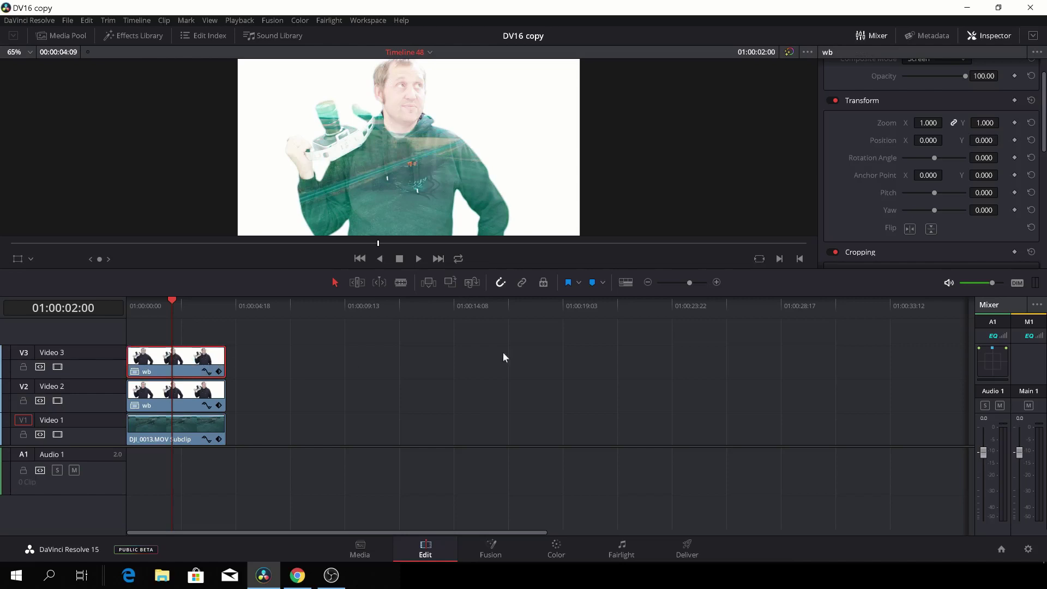
scroll(892, 119, "up", 2)
left_click(961, 90)
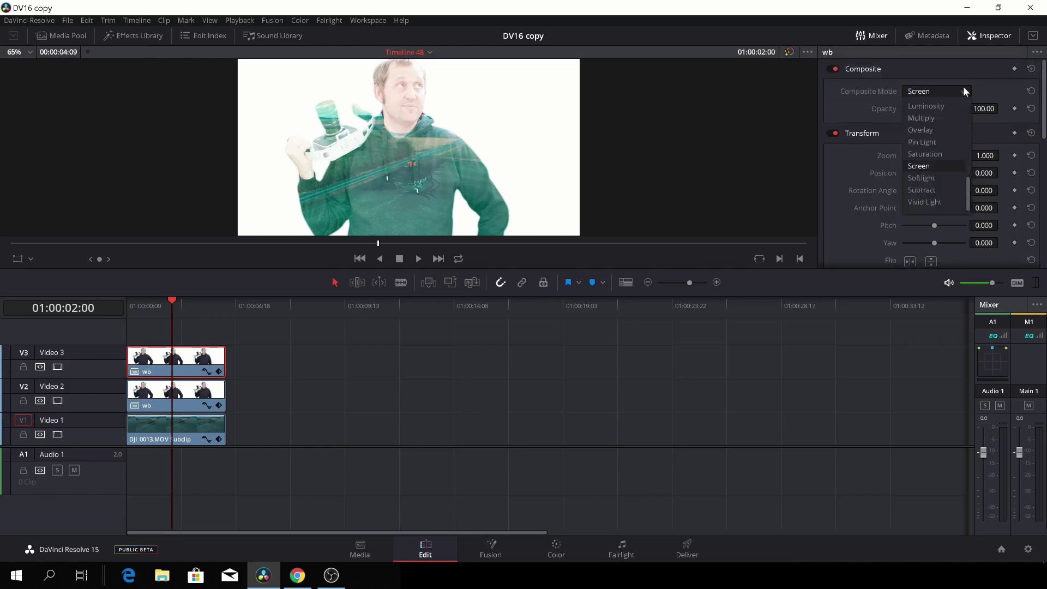
scroll(950, 103, "up", 5)
scroll(950, 103, "up", 3)
left_click(943, 106)
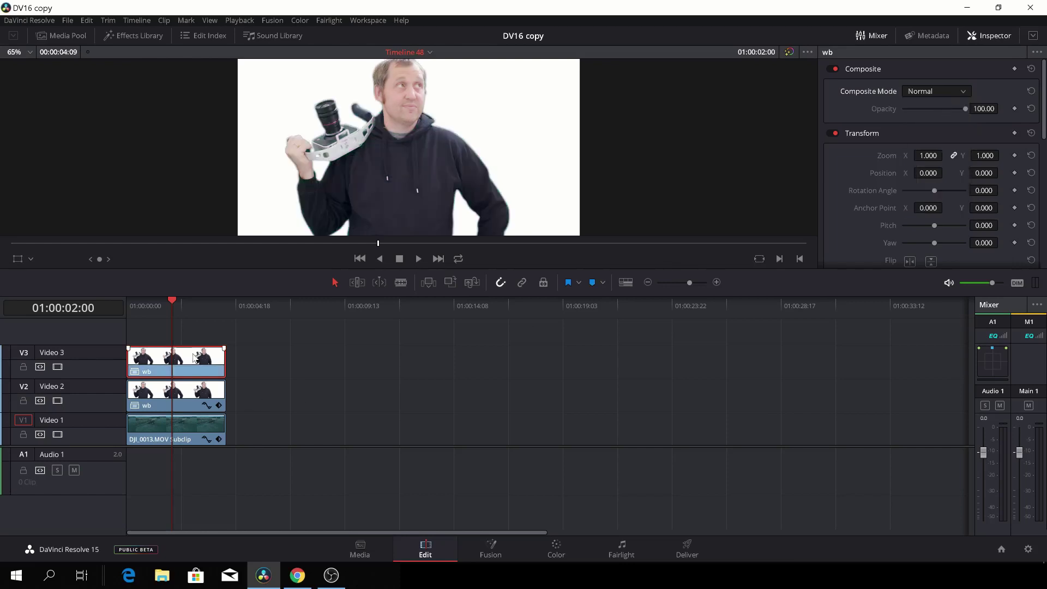
- Zoom and pan the Color page viewer onto the man's face on the Video 3 clip
left_click(560, 553)
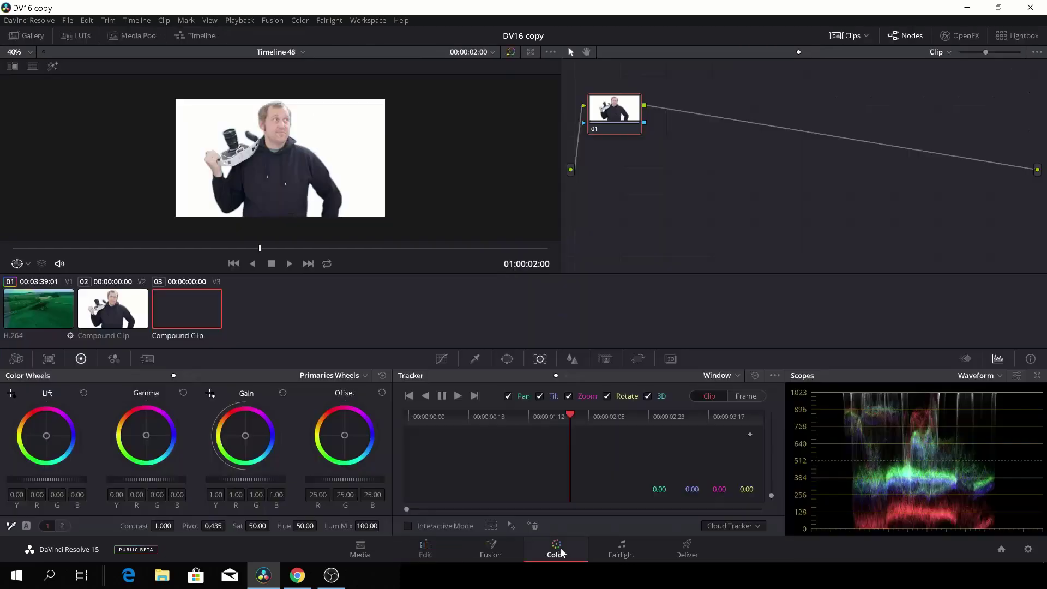
scroll(260, 204, "up", 5)
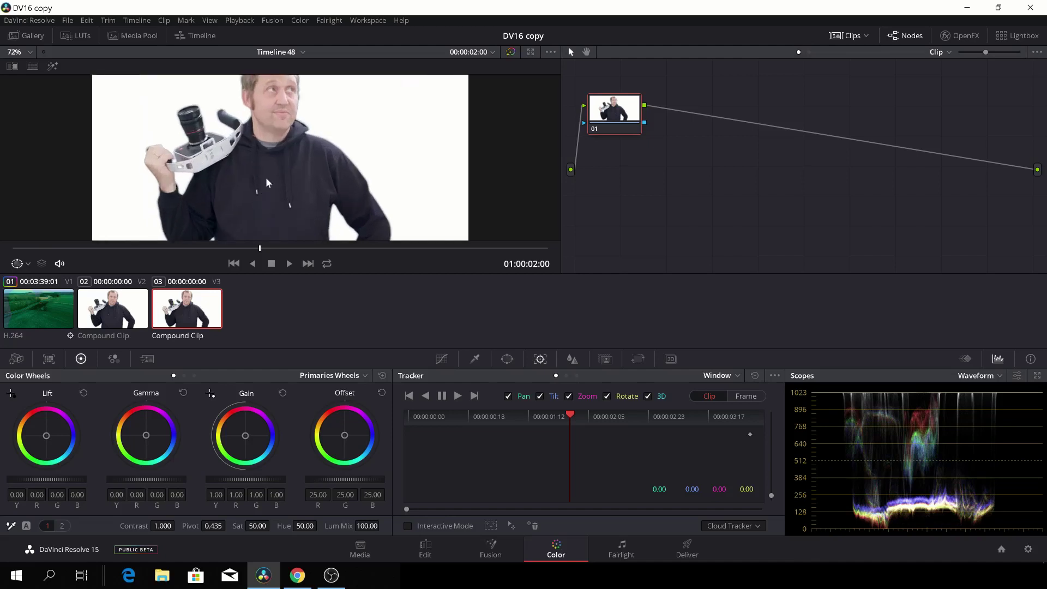
left_click_drag(278, 175, 286, 215)
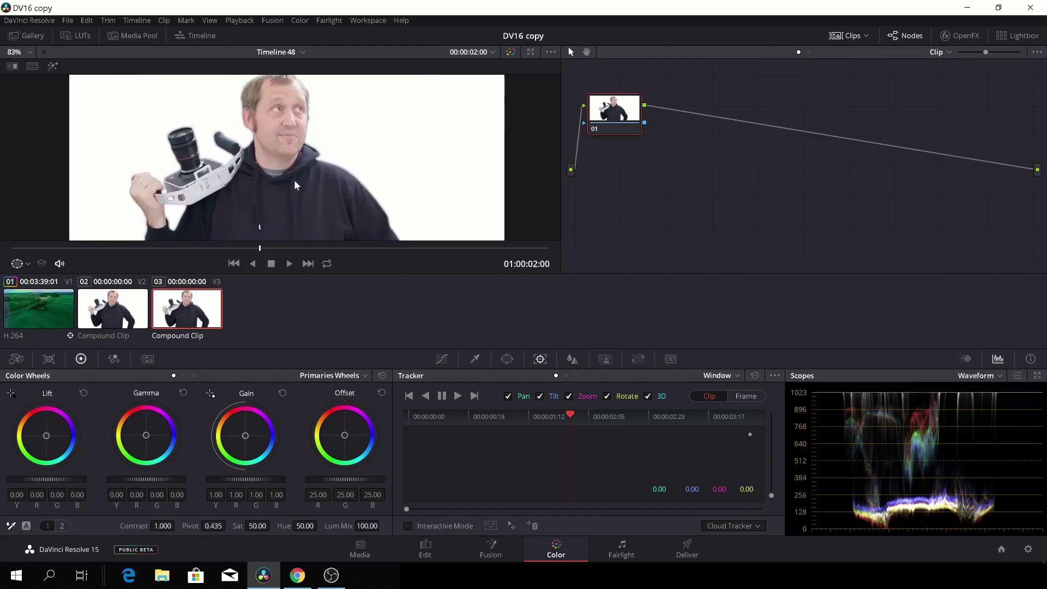
scroll(289, 218, "up", 1)
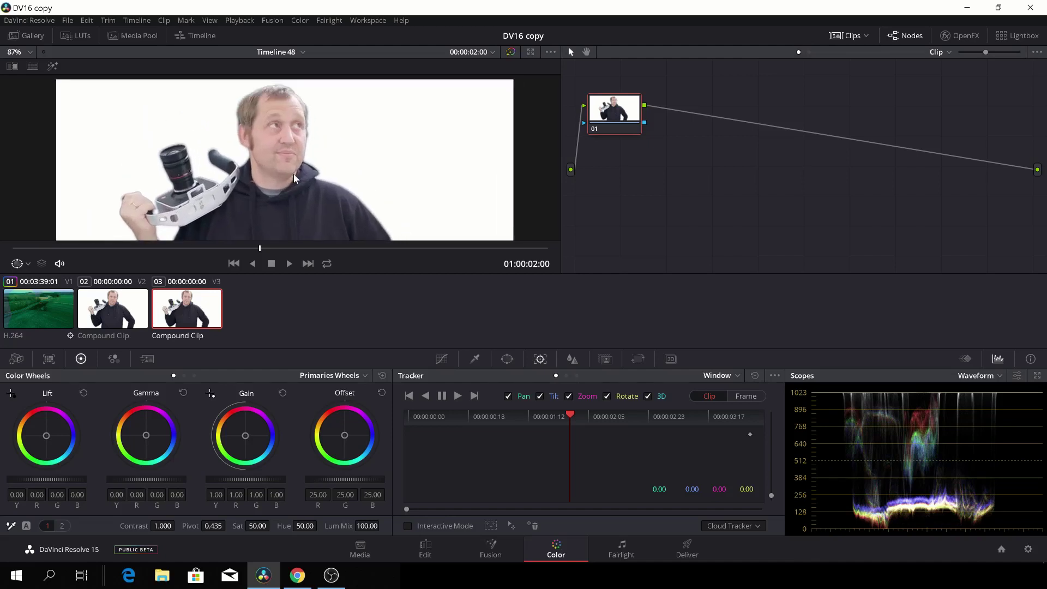
left_click_drag(293, 174, 287, 191)
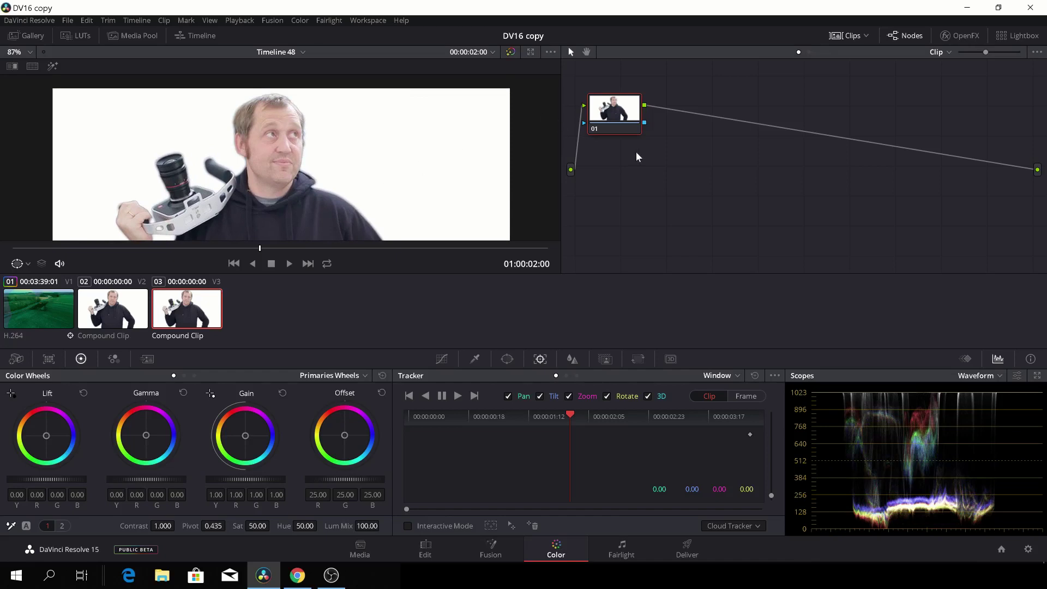
- Add a Circle window and shape it into a tall oval over the face (Size 27.16, Aspect 27.20)
left_click(507, 360)
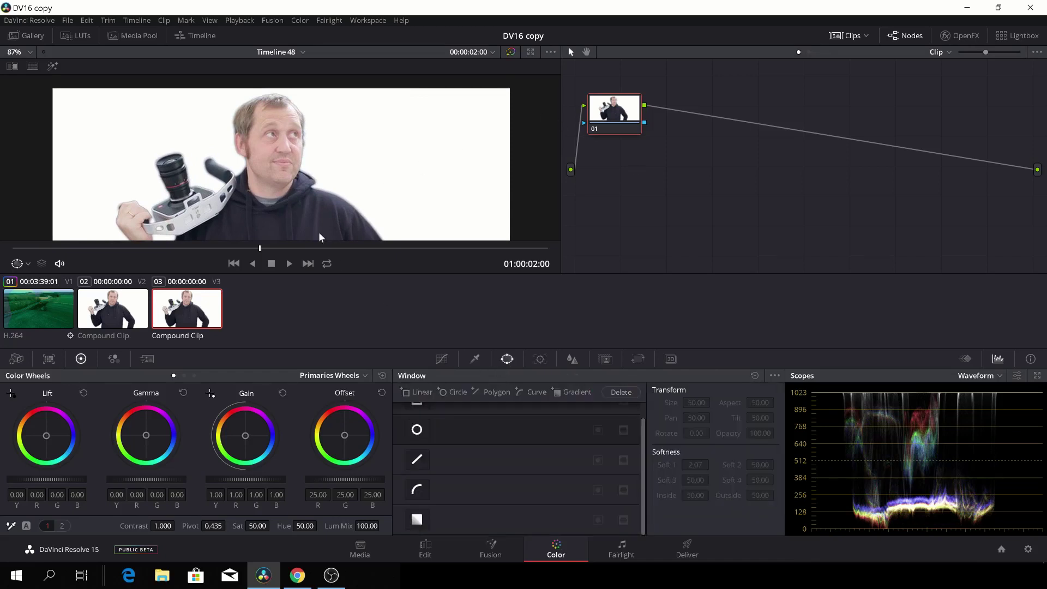
left_click(419, 431)
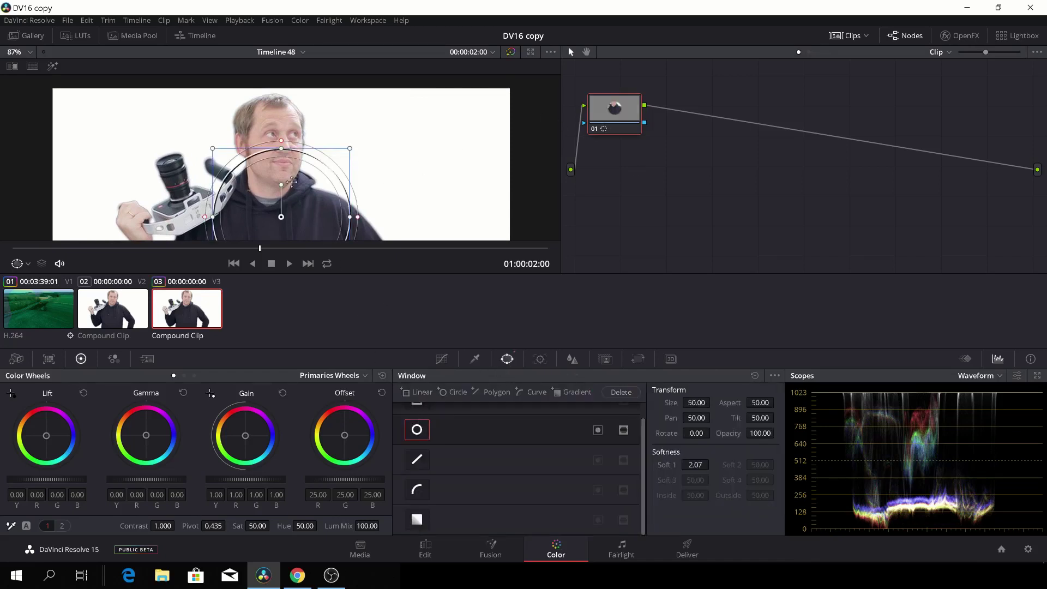
left_click_drag(305, 213, 310, 117)
left_click_drag(269, 82, 270, 65)
scroll(364, 167, "up", 2)
scroll(364, 166, "up", 3)
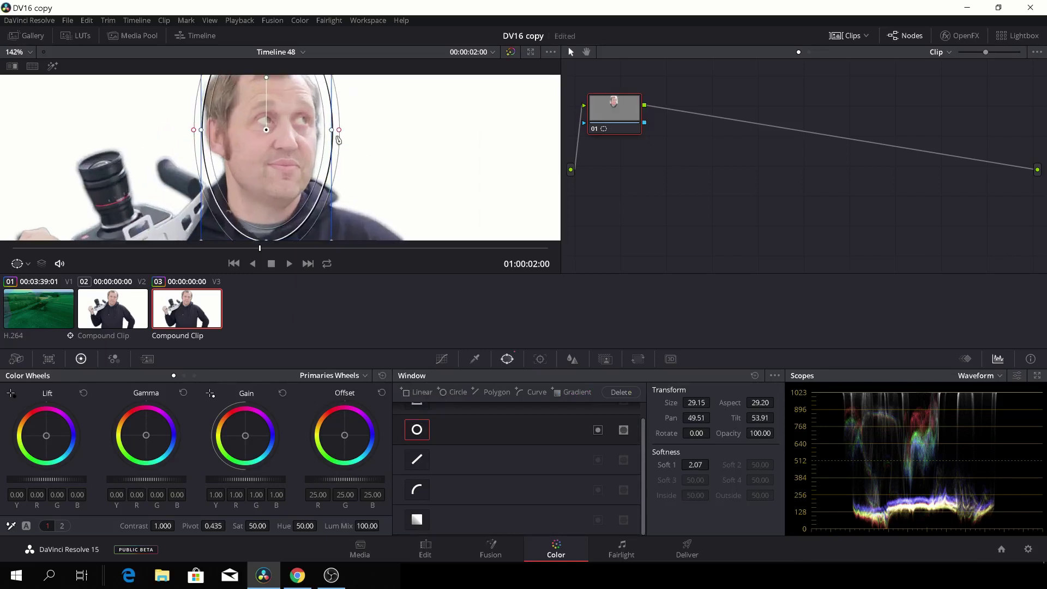
left_click_drag(341, 131, 328, 131)
left_click_drag(275, 164, 272, 158)
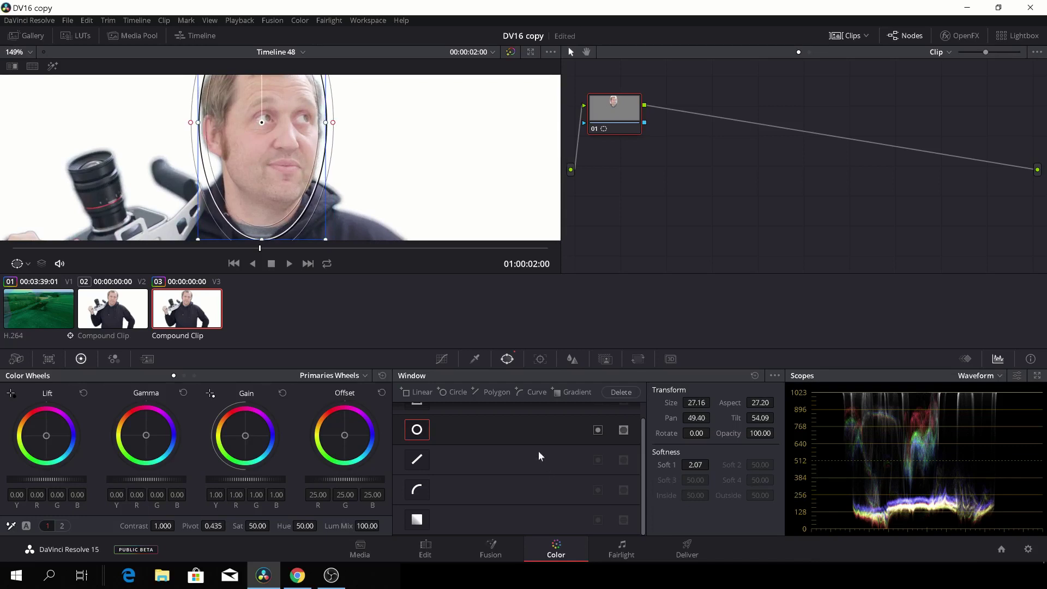
- Track the face oval backward and forward, recentring it on the face in between
left_click(540, 359)
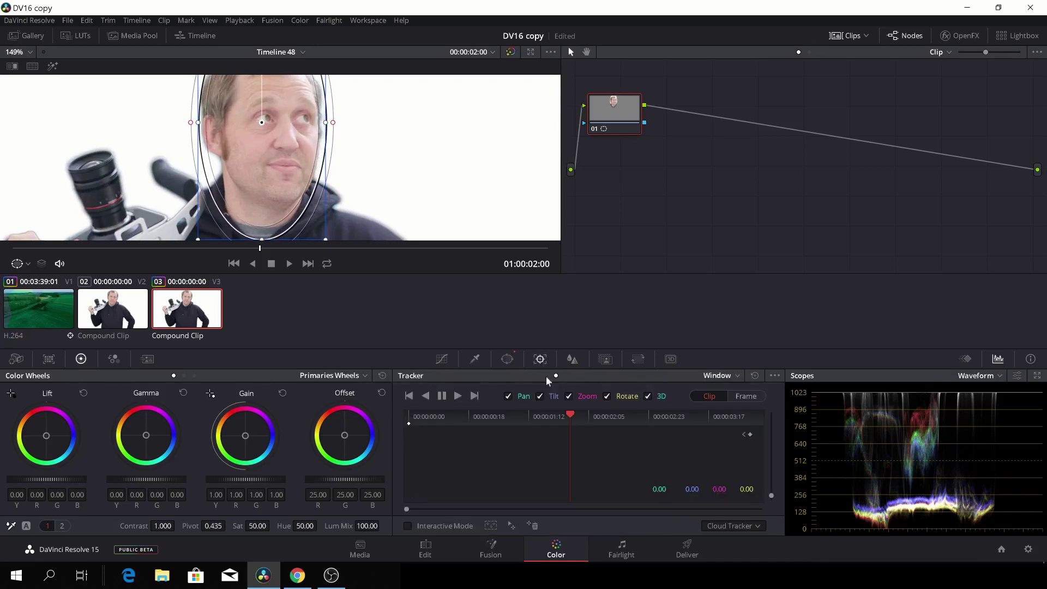
left_click(426, 395)
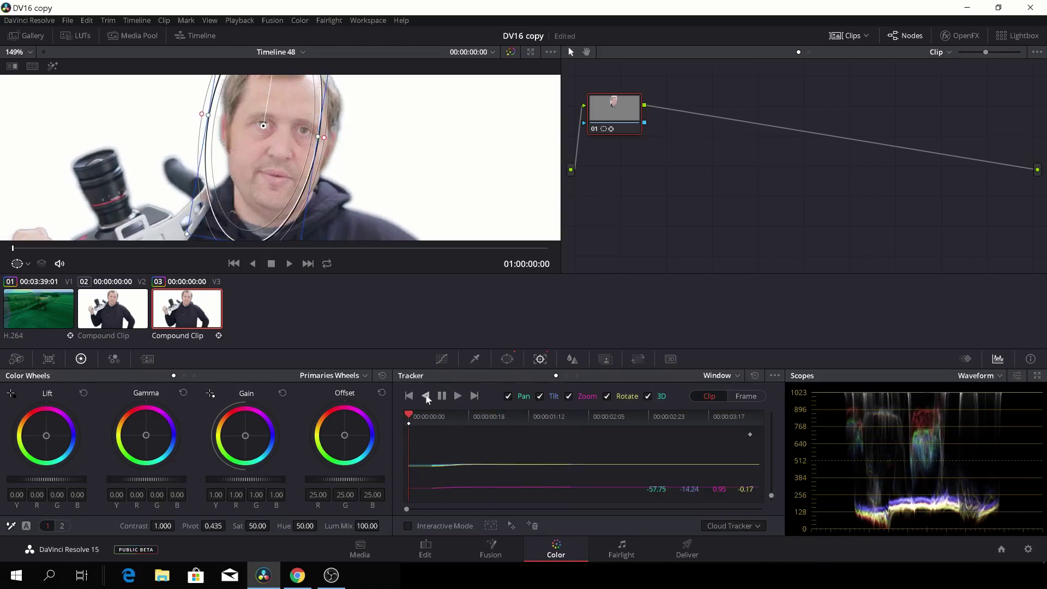
left_click_drag(258, 161, 279, 165)
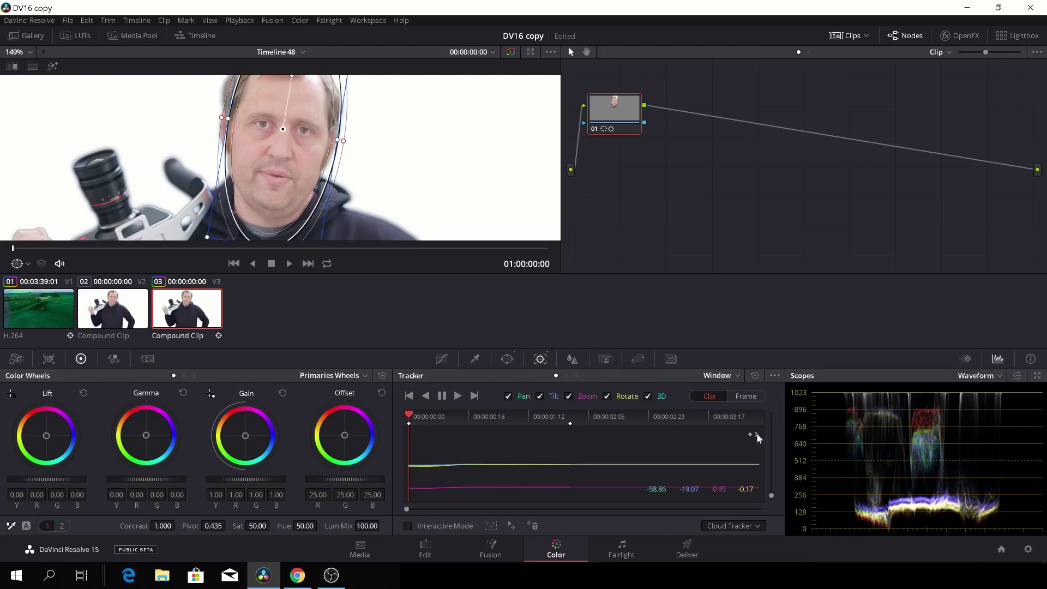
left_click(458, 396)
left_click(458, 396)
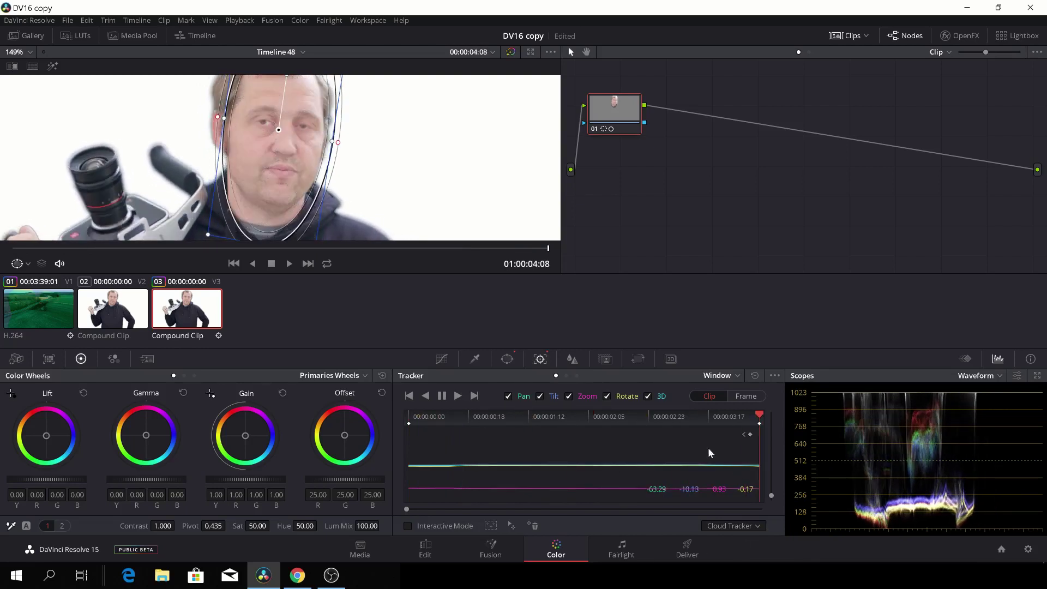
- Toggle the Highlight view on and off to check the tracked face mask
scroll(424, 143, "down", 5)
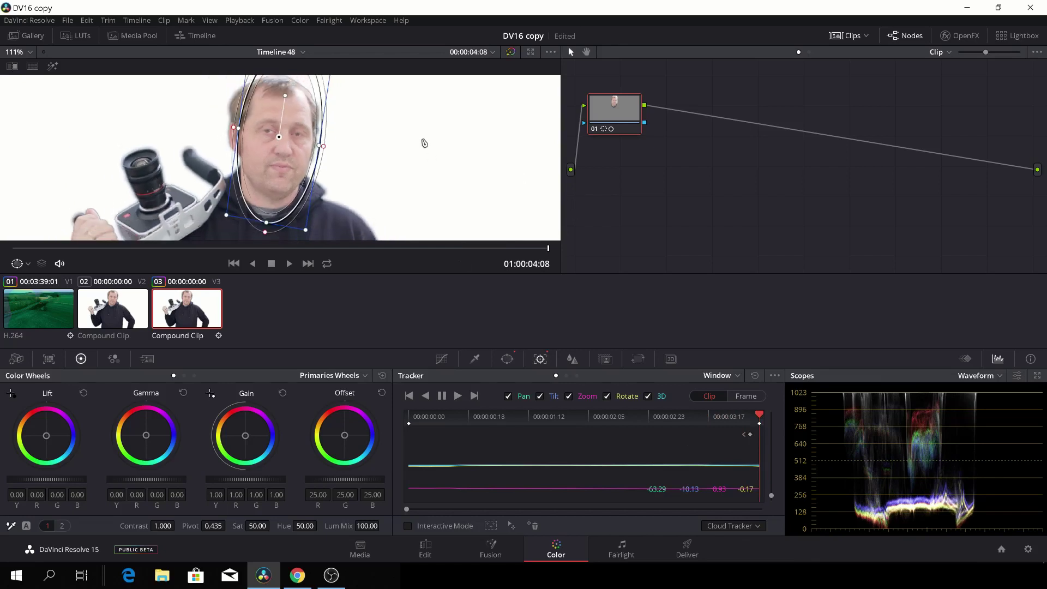
left_click(53, 66)
left_click(54, 66)
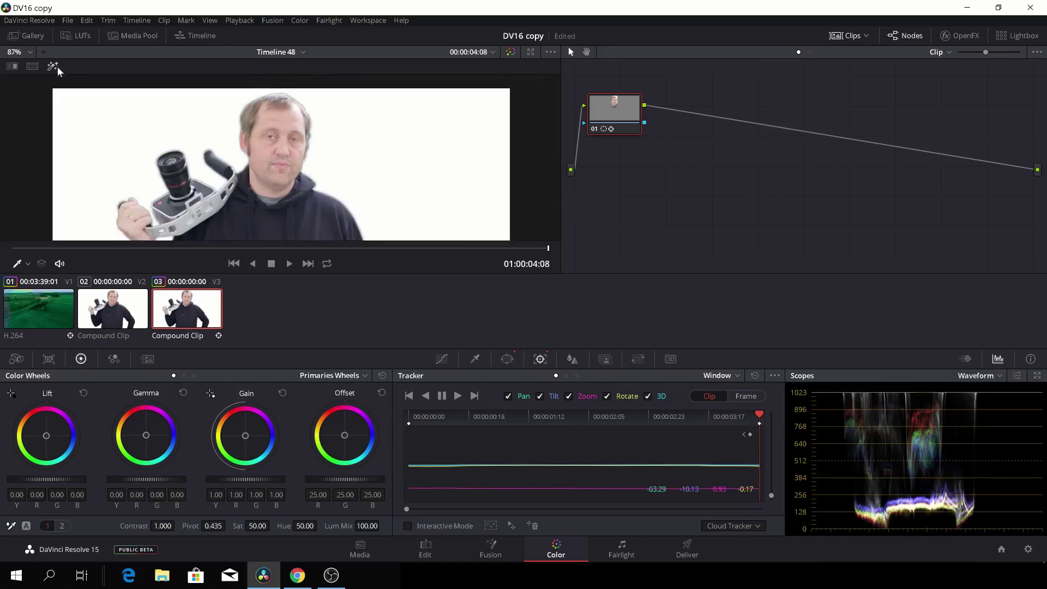
- Add an Alpha Output to the node graph and show the mask outline in the viewer
right_click(675, 170)
mouse_move(692, 188)
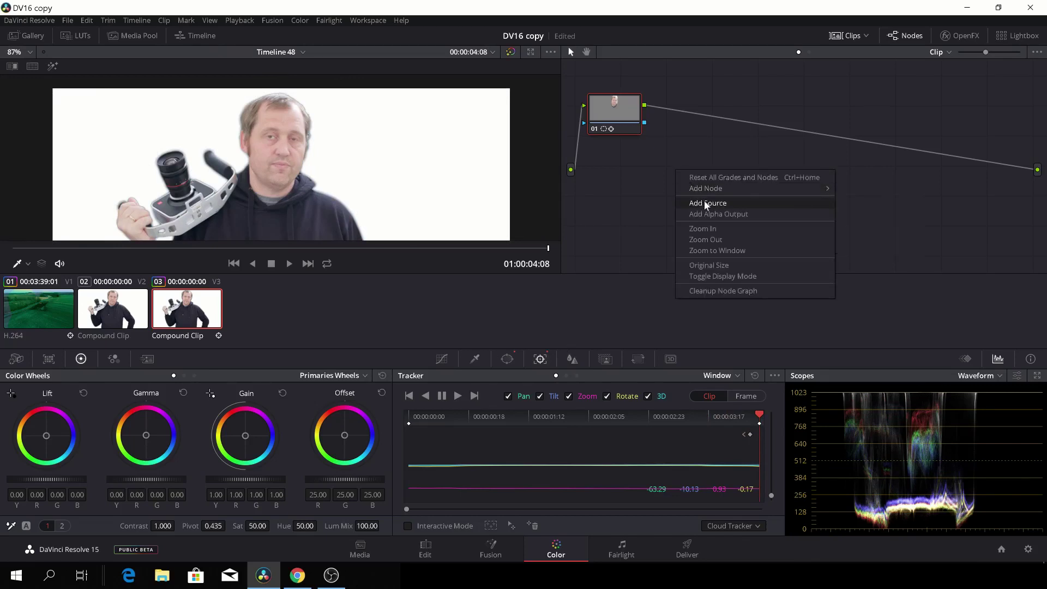
left_click(719, 214)
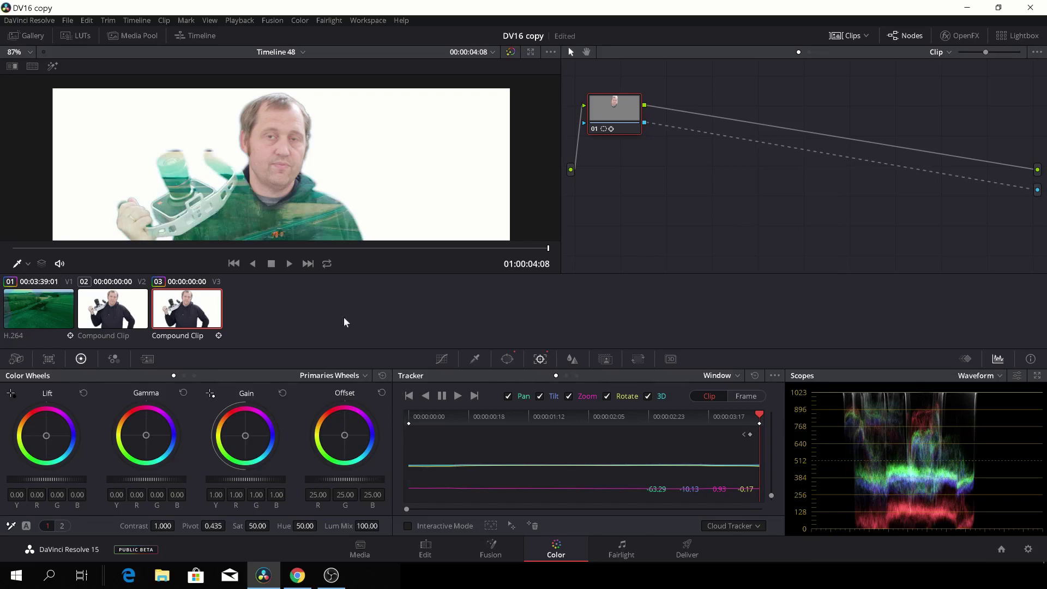
left_click(28, 263)
left_click(55, 310)
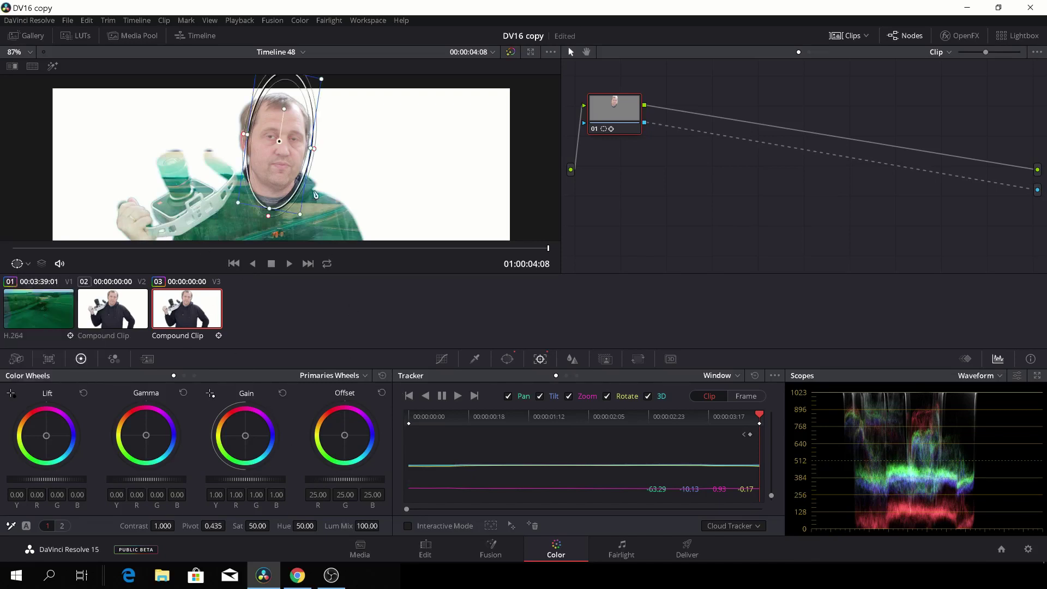
- Shrink, widen and lengthen the face oval, then copy clip 01's grade onto clip 02
scroll(263, 126, "down", 1)
scroll(264, 126, "down", 1)
left_click_drag(288, 86, 285, 102)
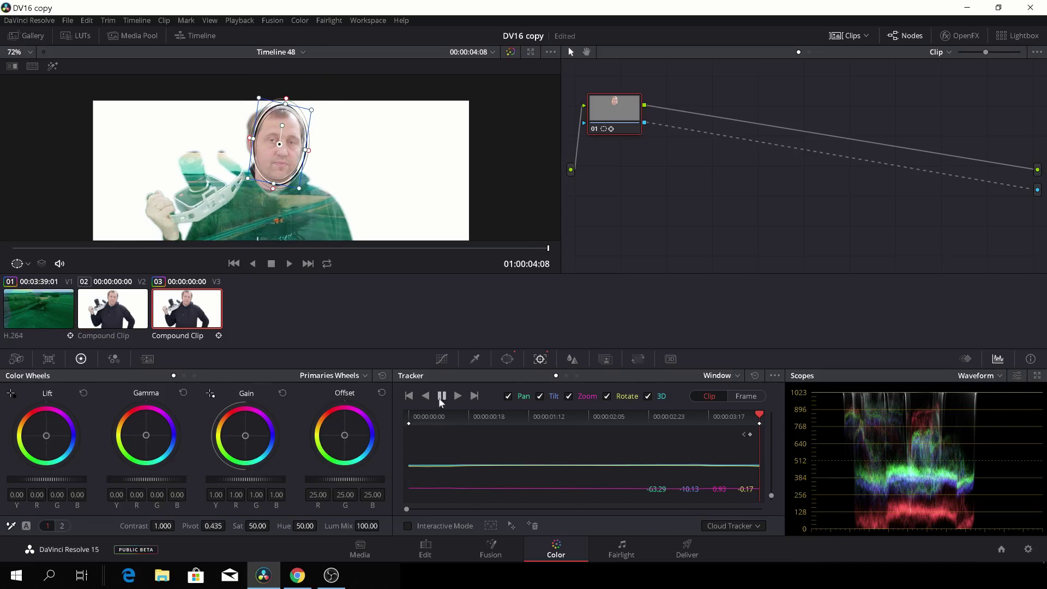
scroll(290, 177, "up", 3)
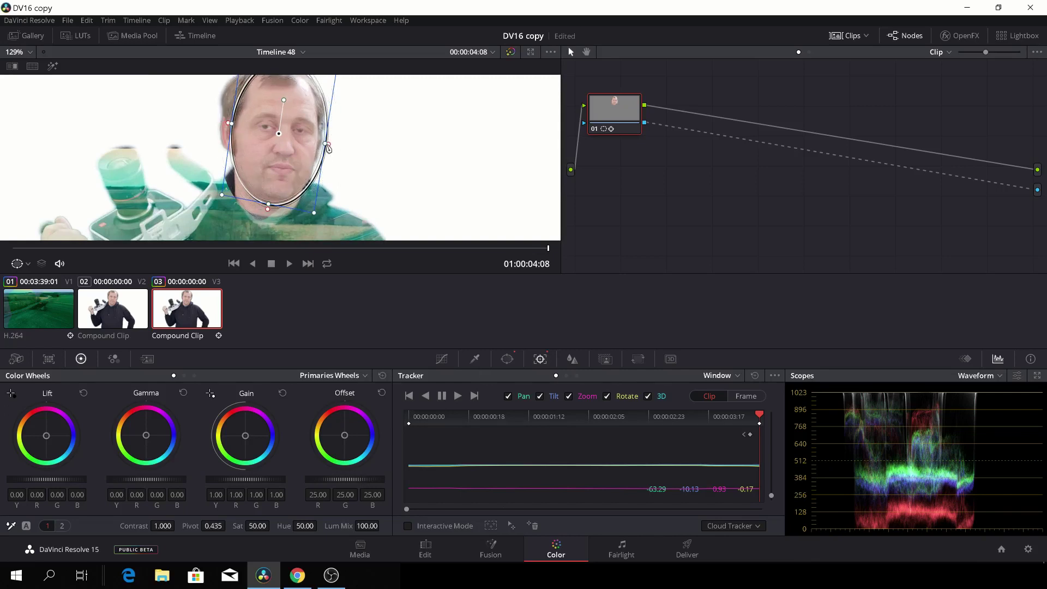
left_click_drag(332, 151, 335, 152)
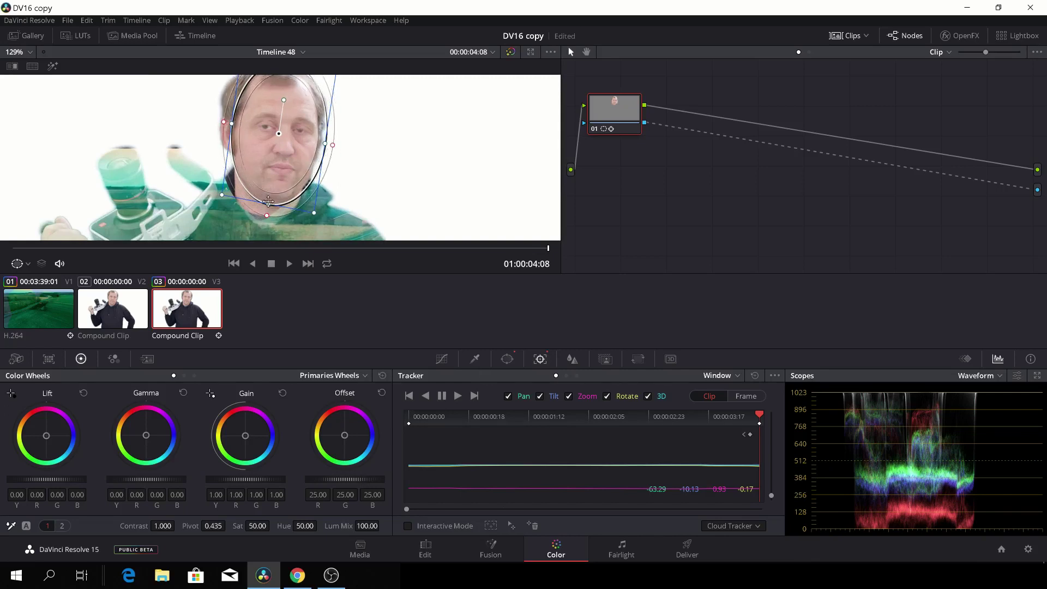
left_click_drag(268, 203, 267, 208)
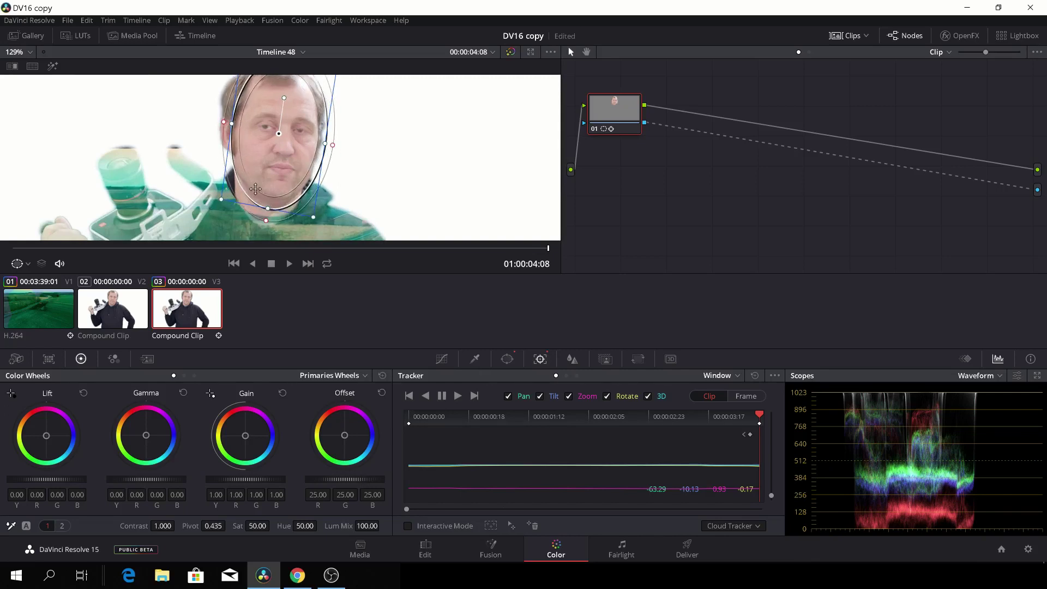
left_click(144, 303)
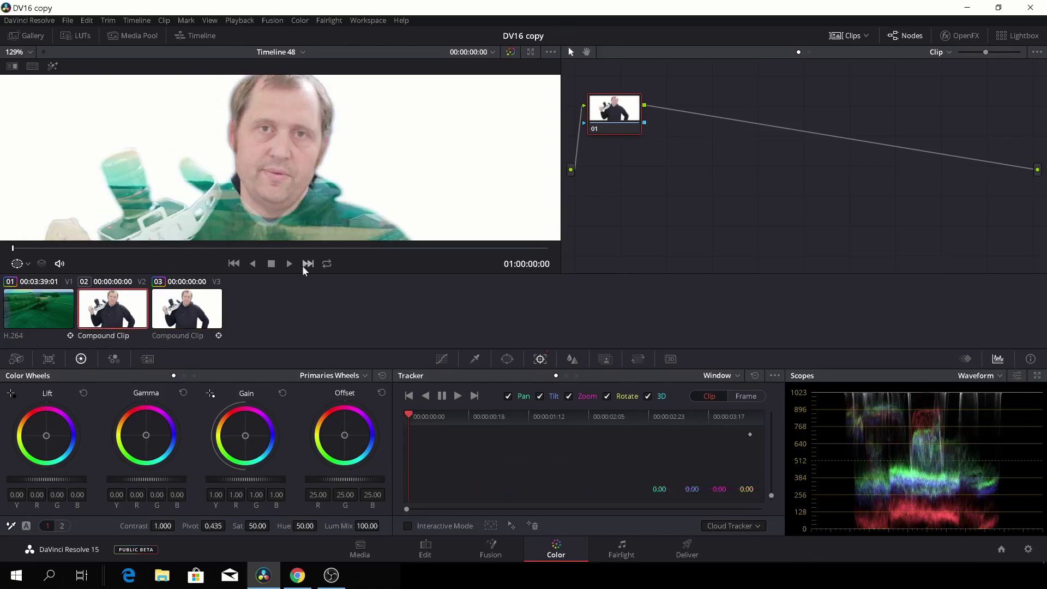
middle_click(47, 312)
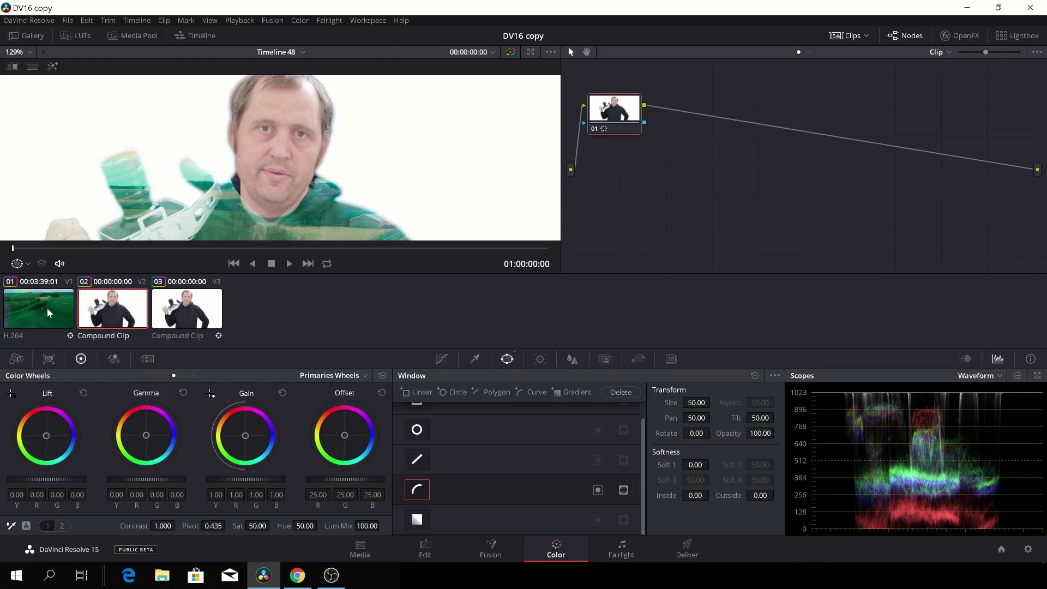
- Pull the drone clip's curve mask in near the left and right cheeks
left_click(203, 318)
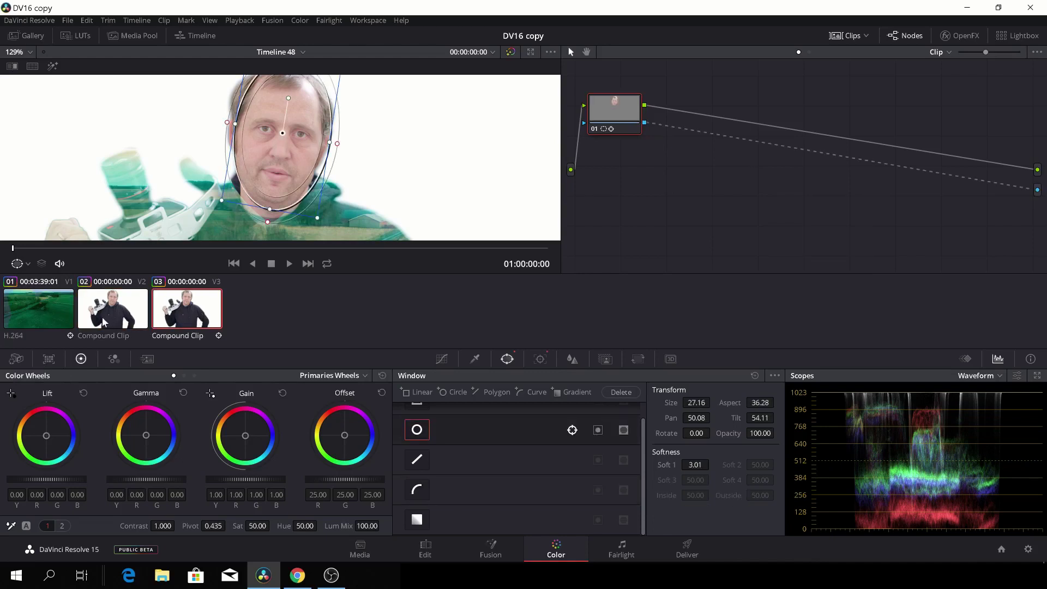
left_click(46, 313)
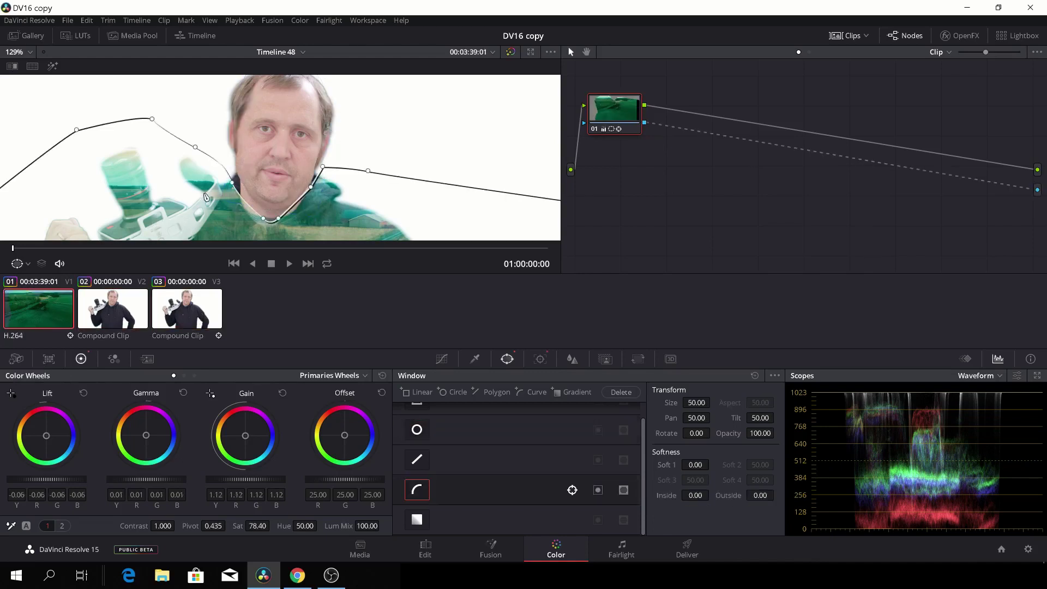
left_click_drag(234, 186, 242, 182)
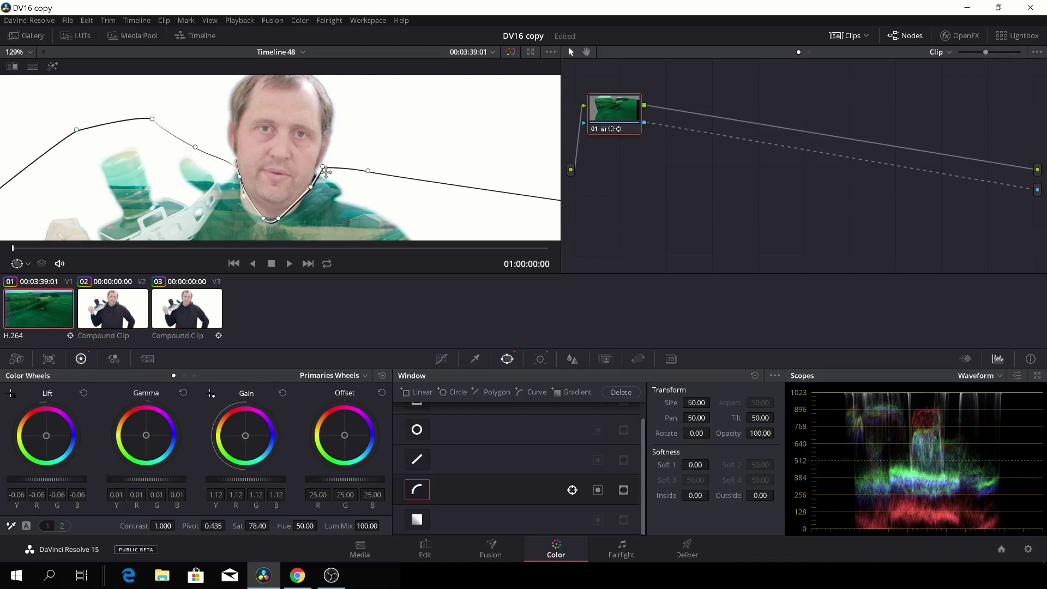
left_click_drag(323, 167, 317, 170)
- Raise the curve's Inside softness to 0.64 and return to the Edit page
left_click_drag(697, 495, 777, 494)
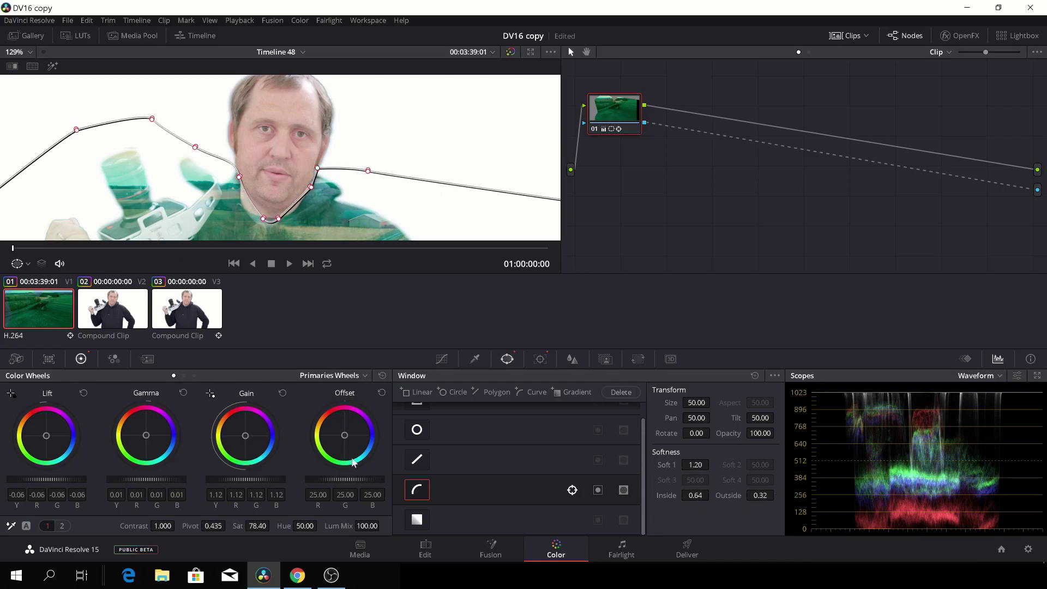
scroll(400, 486, "up", 1)
left_click(425, 547)
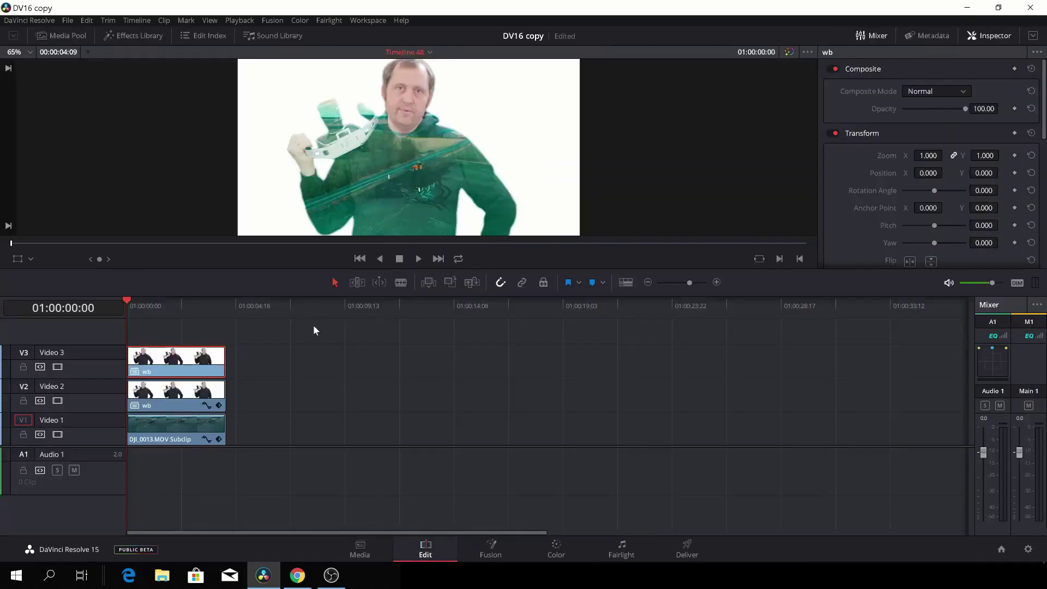